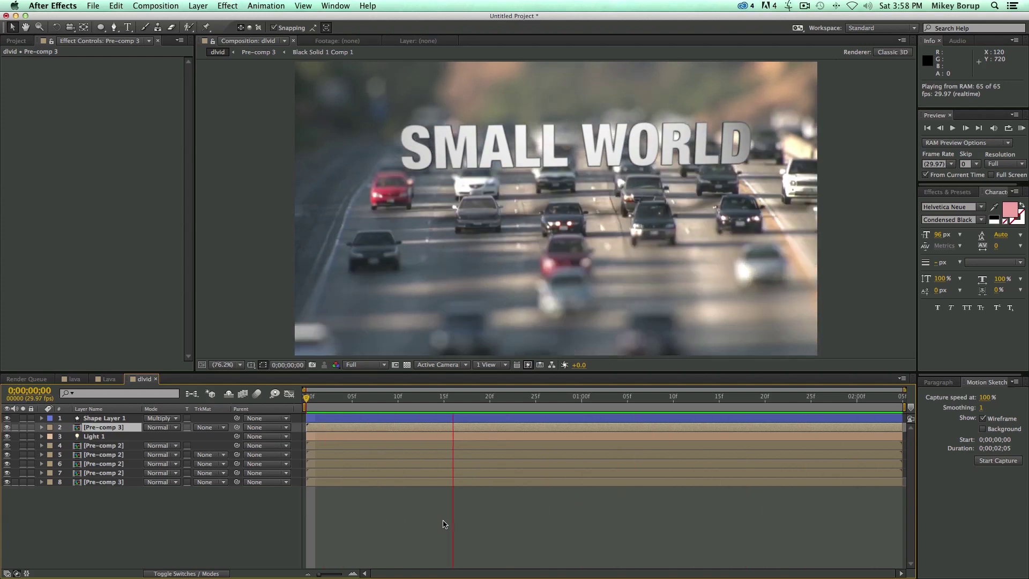
Create a new composition, dlvid 2, from the dlvid.mp4 highway clip.
key("space")
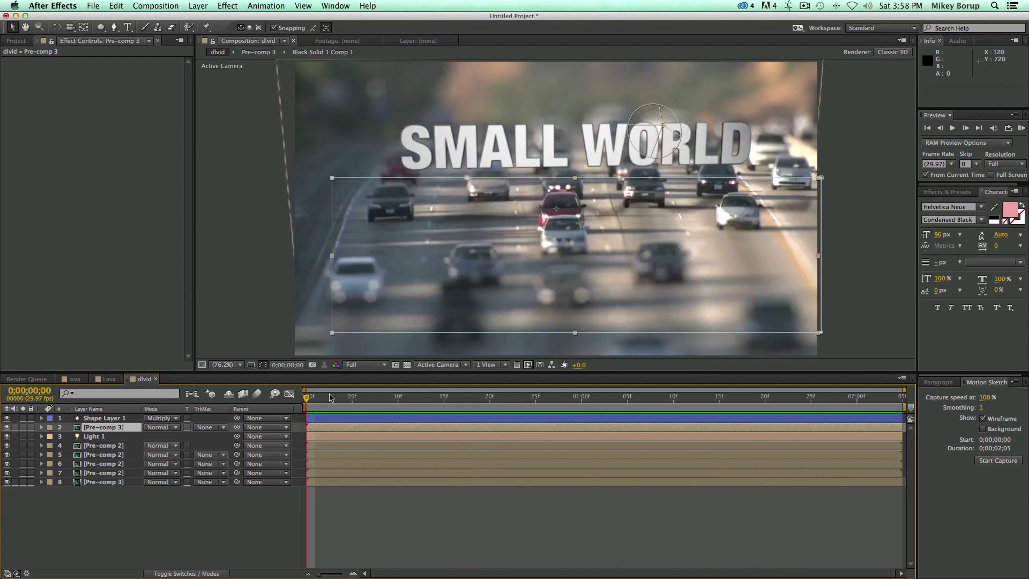
left_click(12, 42)
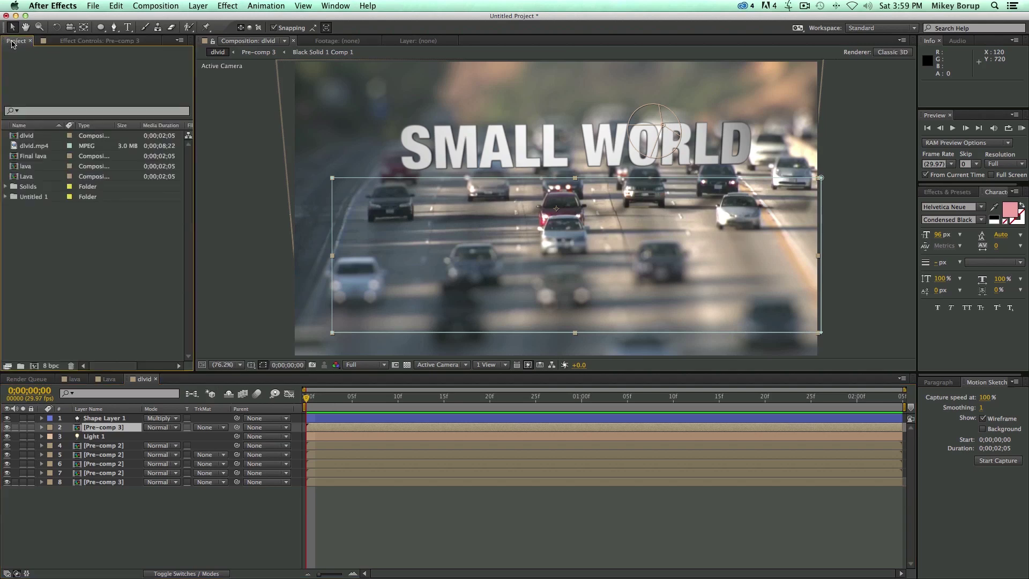
left_click(32, 145)
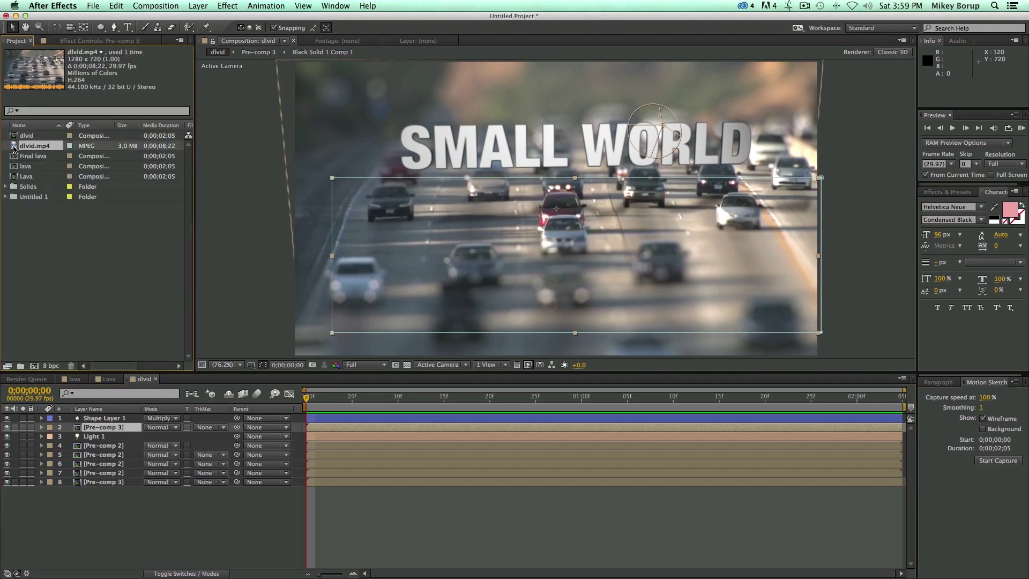
left_click_drag(14, 147, 69, 292)
left_click_drag(35, 370, 34, 367)
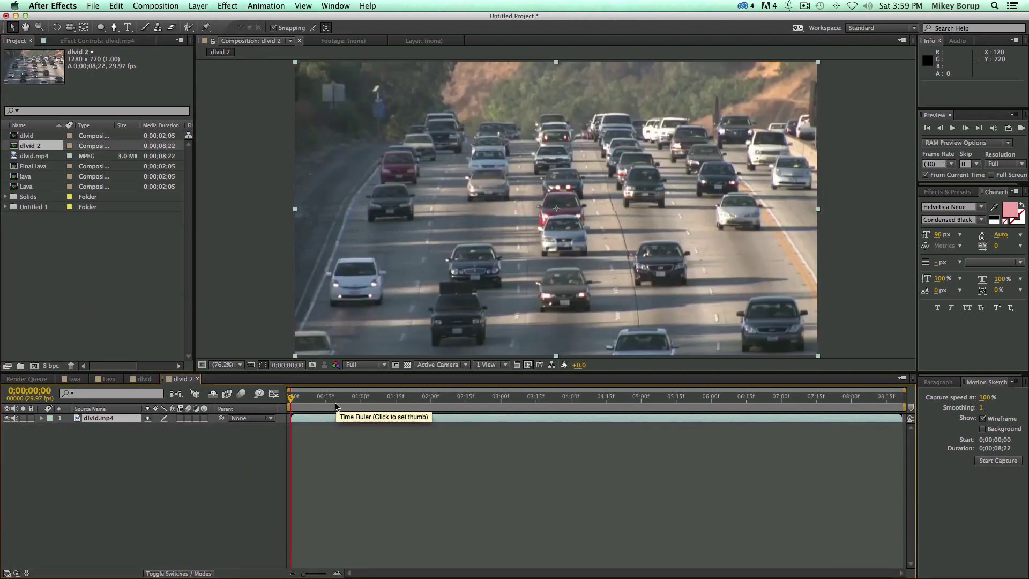
Scrub through the dlvid.mp4 footage and play it back from the start.
left_click_drag(361, 397, 910, 406)
key("space")
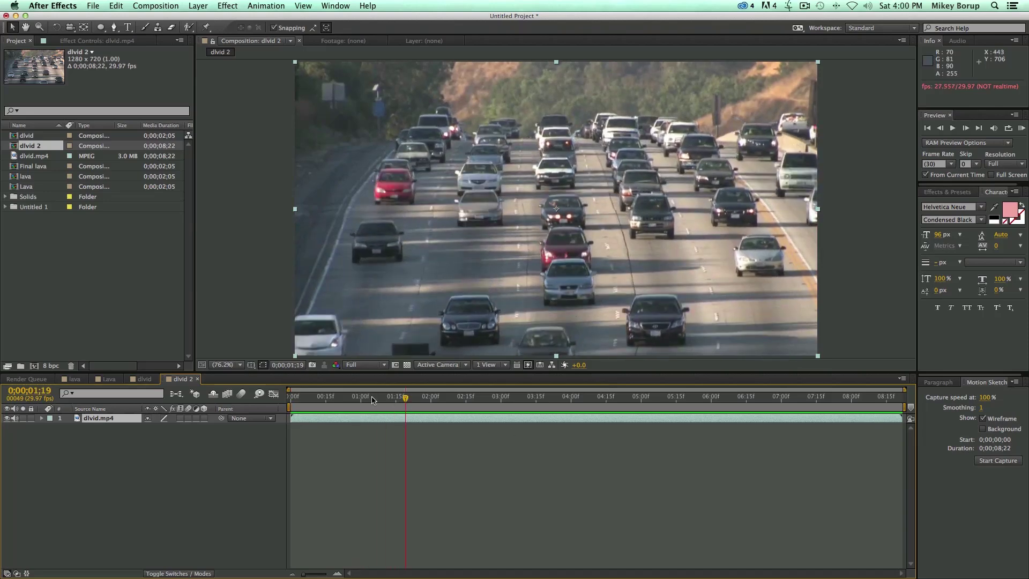
left_click(313, 421)
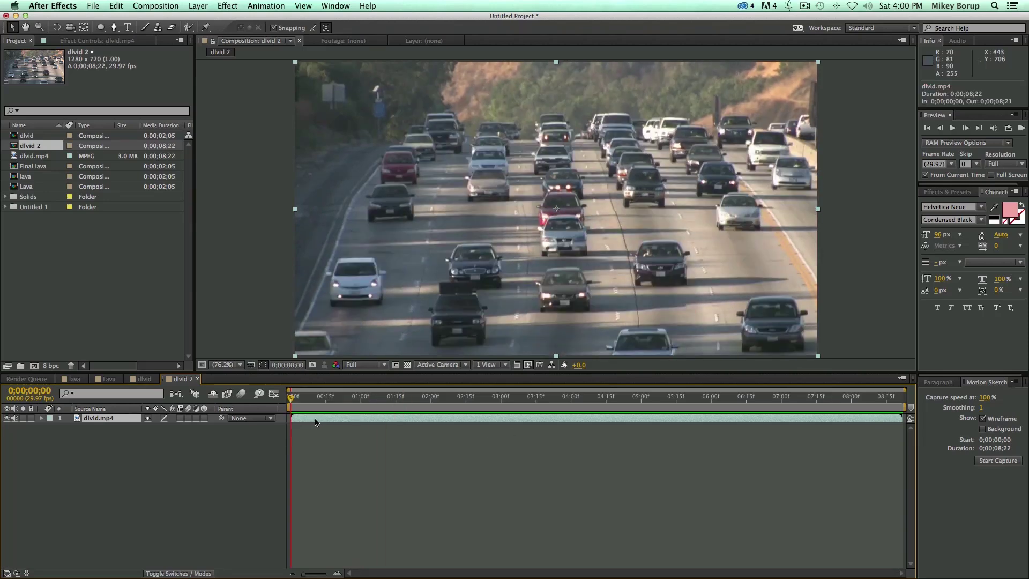
key("space")
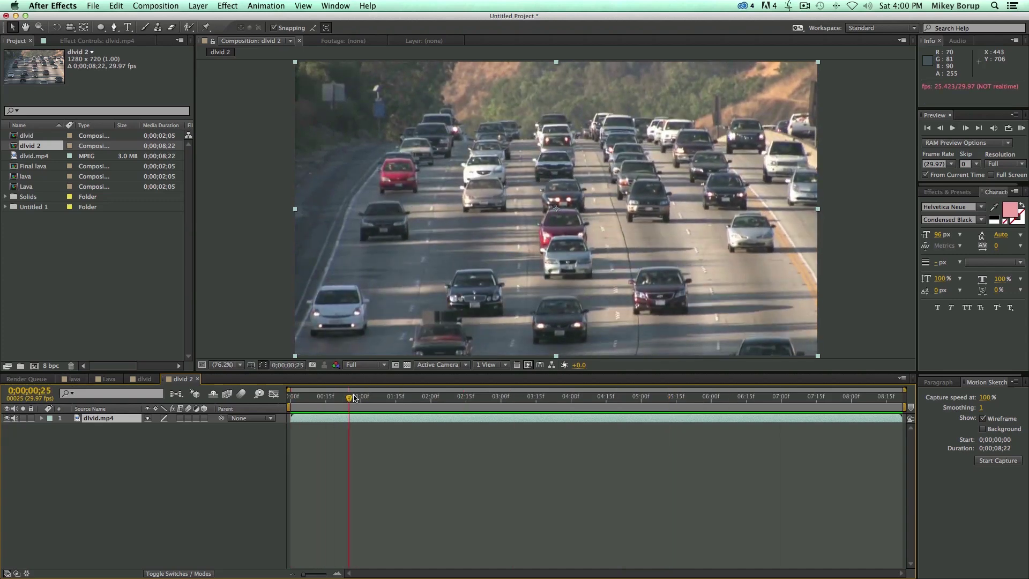
Time-stretch the dlvid.mp4 layer to 25%, shortening it to 0;00;02;06, and preview it.
key("space")
left_click(196, 6)
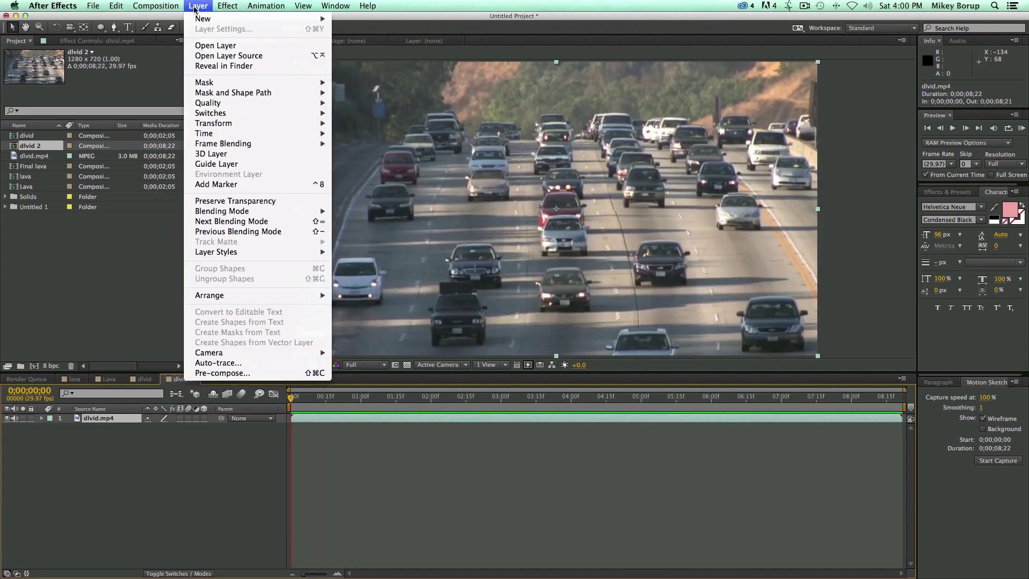
mouse_move(204, 135)
left_click(385, 155)
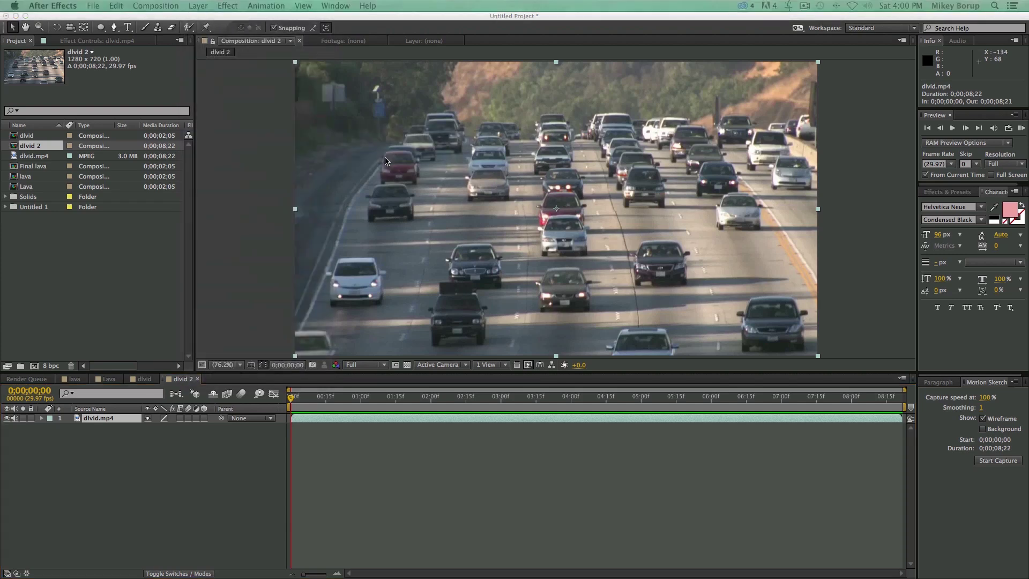
left_click_drag(244, 188, 338, 165)
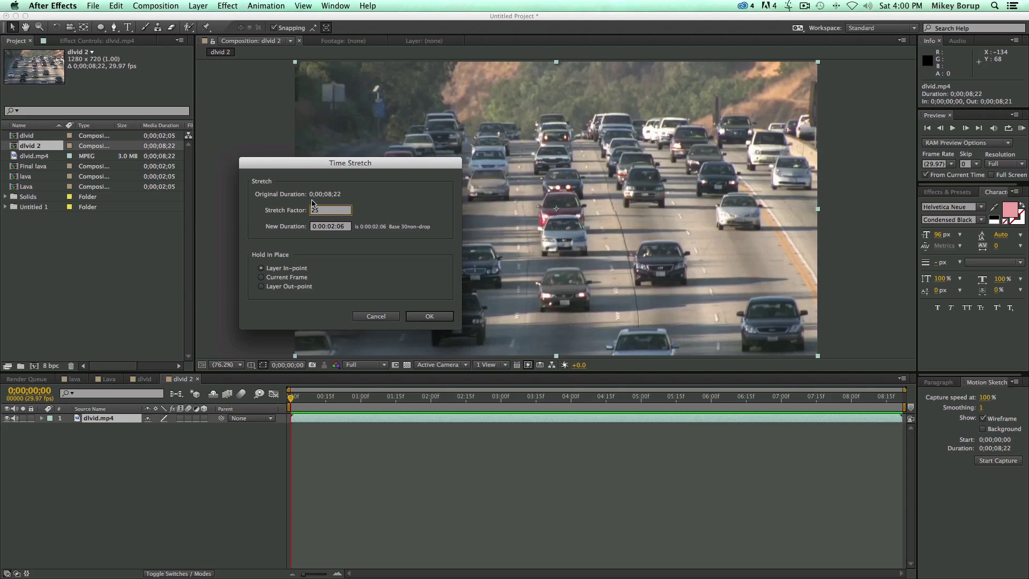
left_click(429, 316)
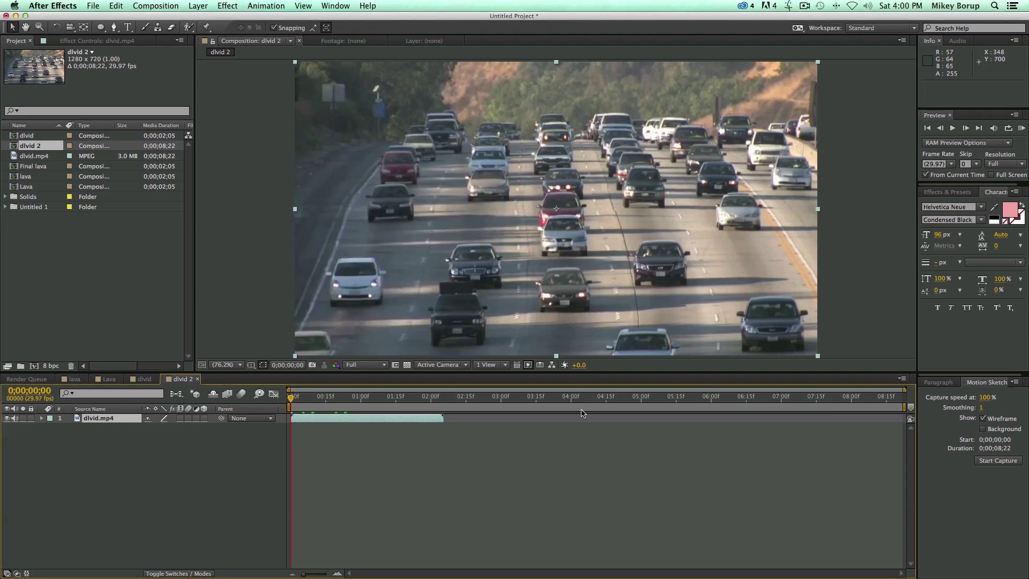
key("space")
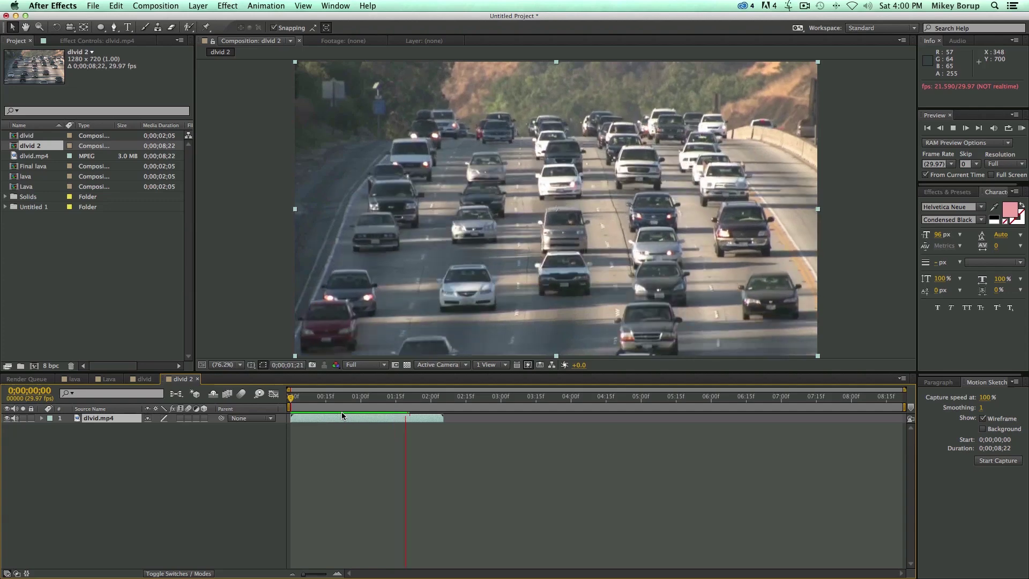
key("space")
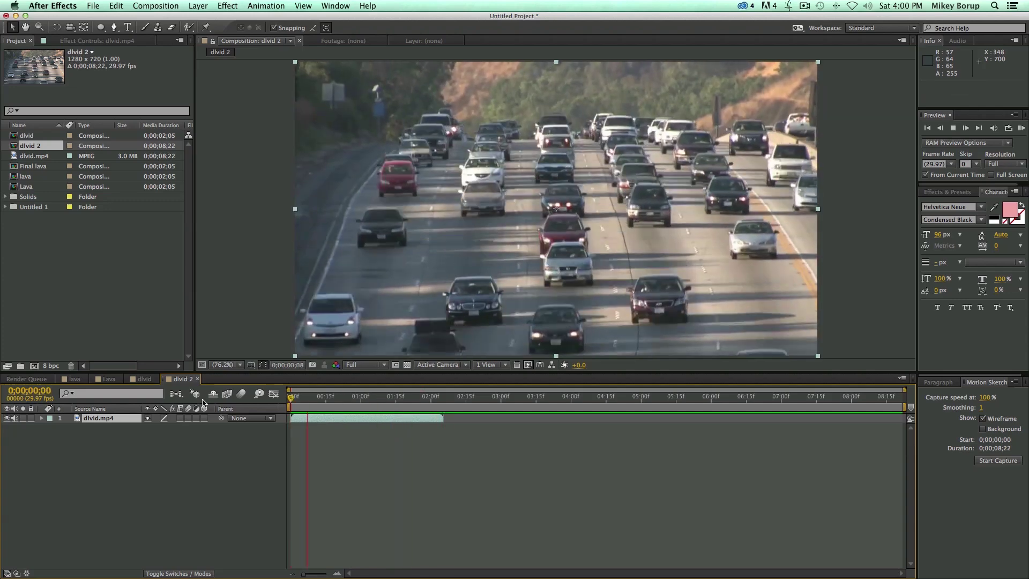
Set the dlvid 2 composition duration to 0;00;02;05 and preview it.
left_click_drag(294, 399, 438, 402)
right_click(248, 294)
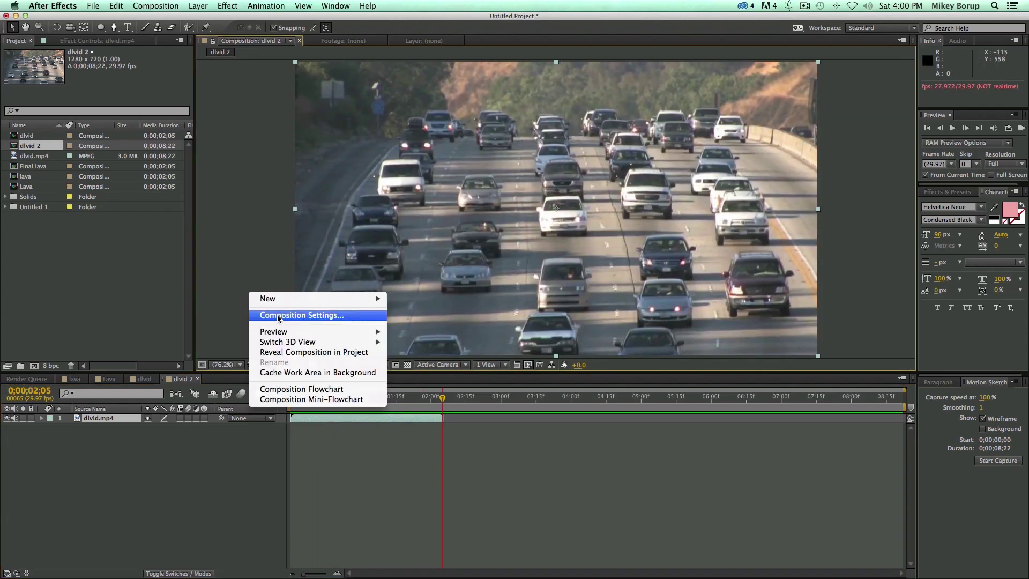
left_click(271, 318)
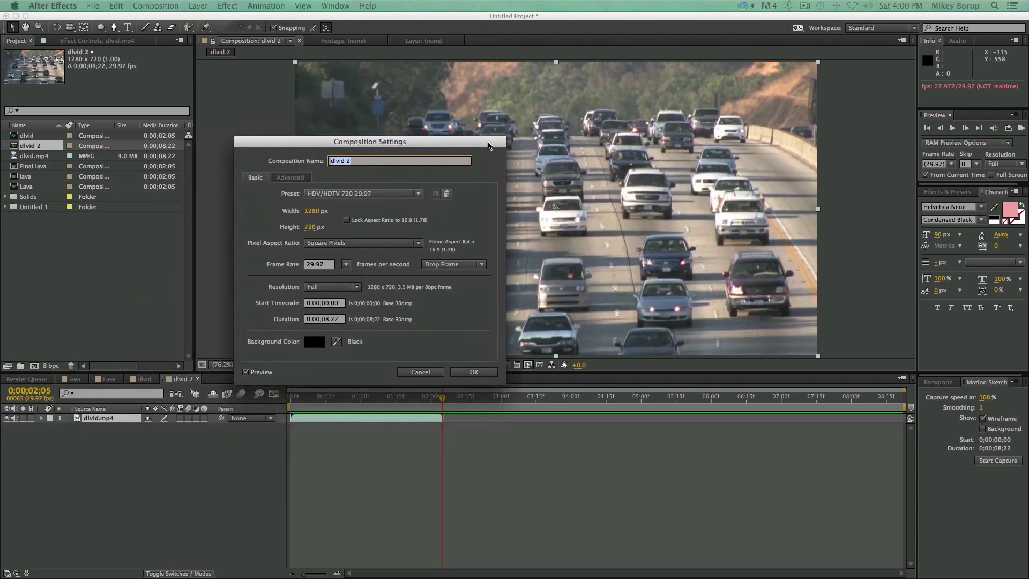
left_click(325, 320)
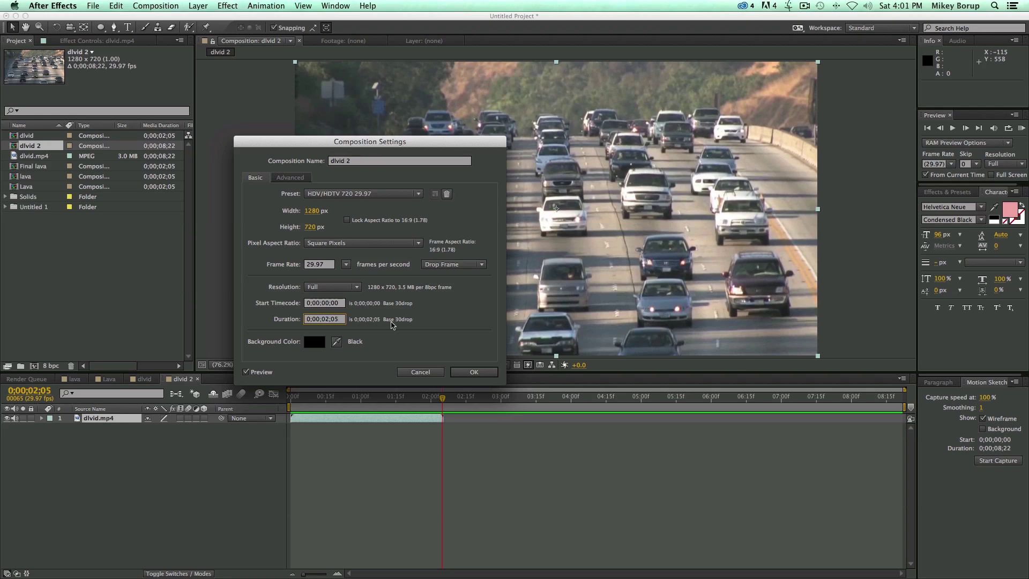
left_click(471, 371)
key("space")
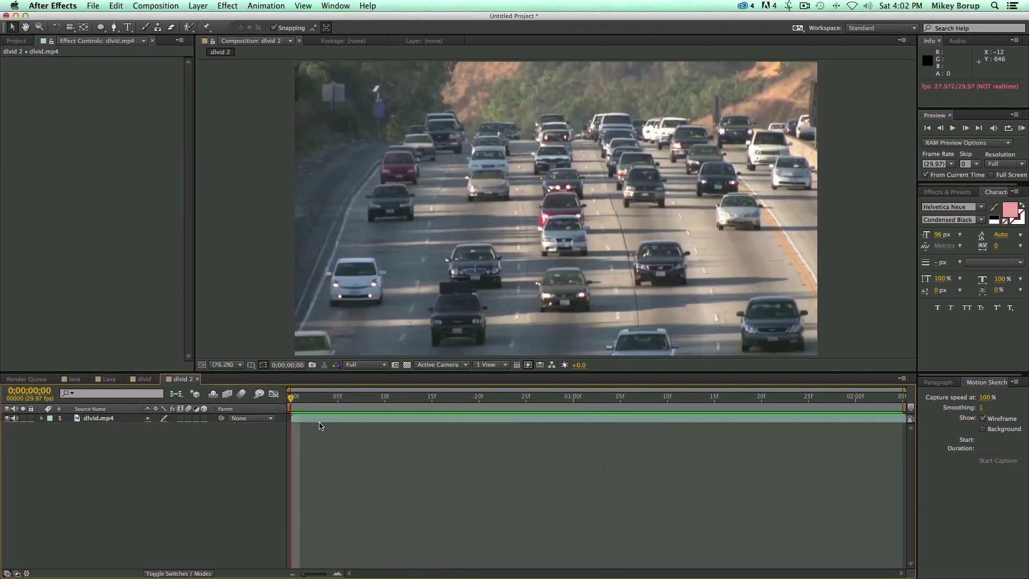
Pre-compose the dlvid.mp4 layer into a new composition named Footage.
left_click(323, 420)
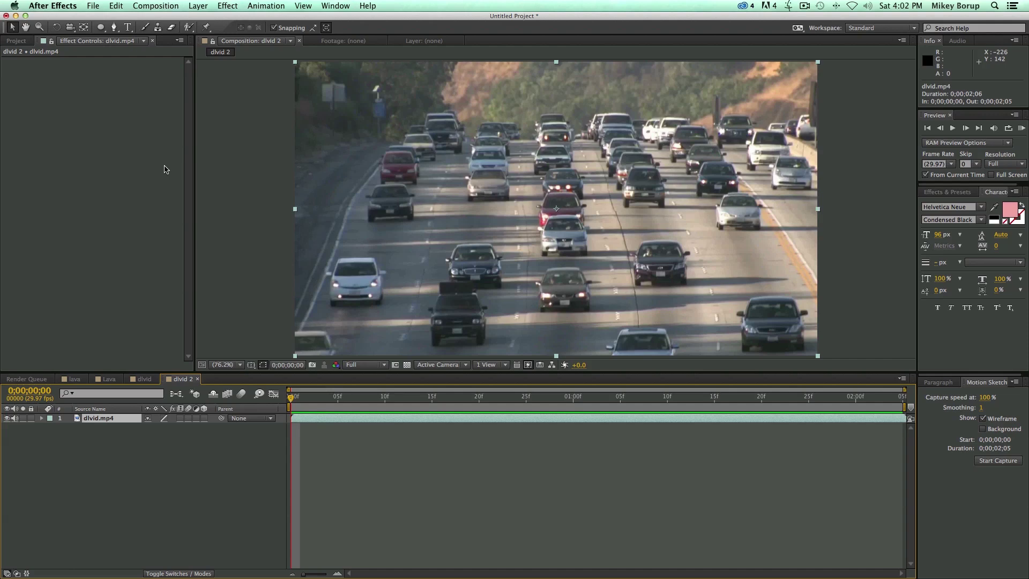
left_click(323, 456)
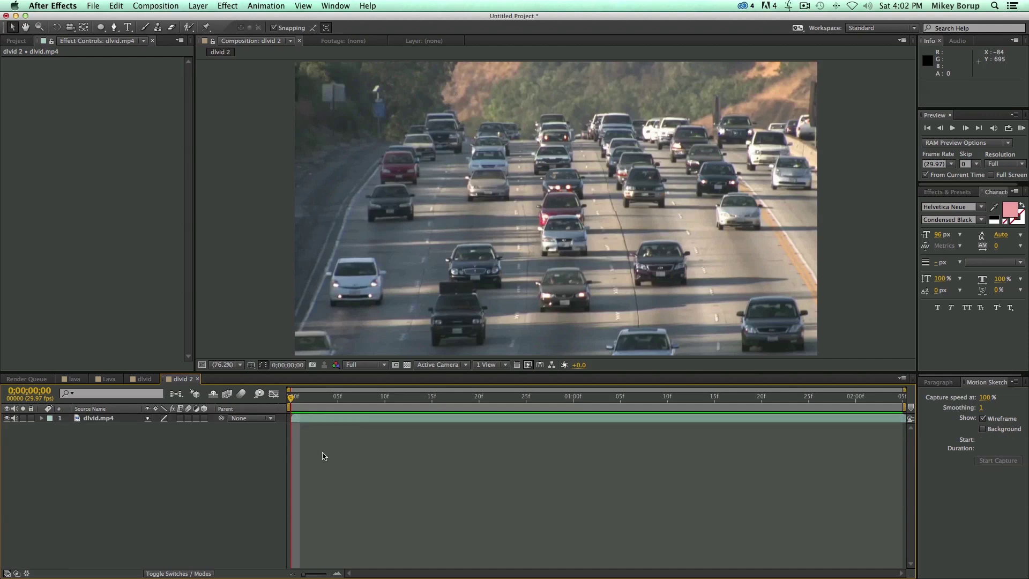
left_click(308, 422)
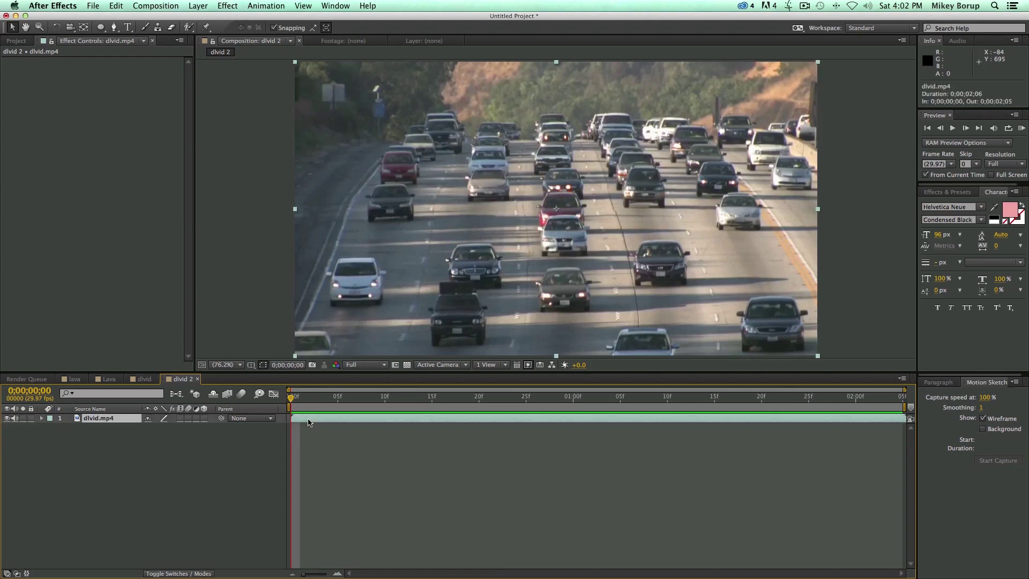
key("super+shift+c")
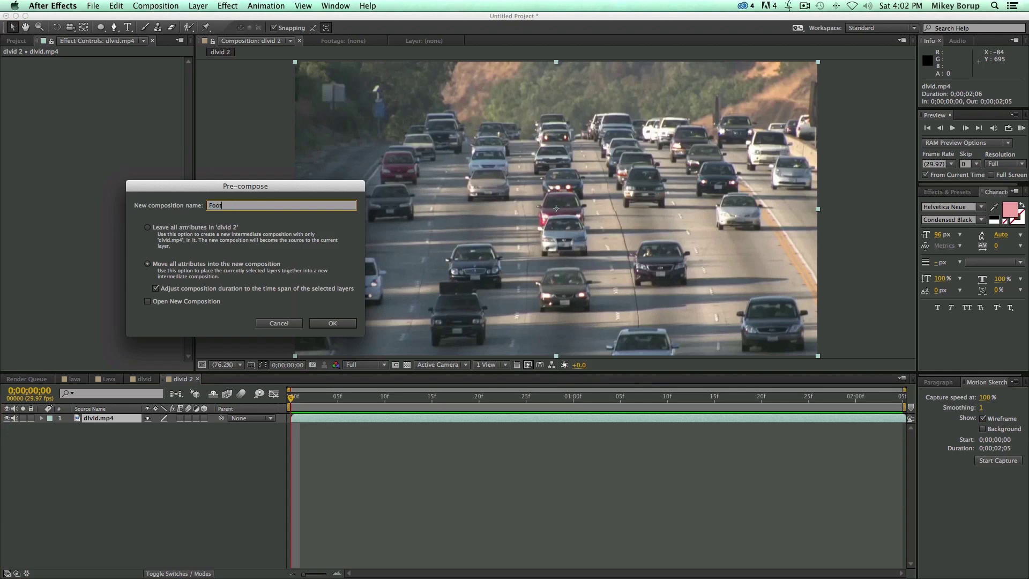
left_click(344, 326)
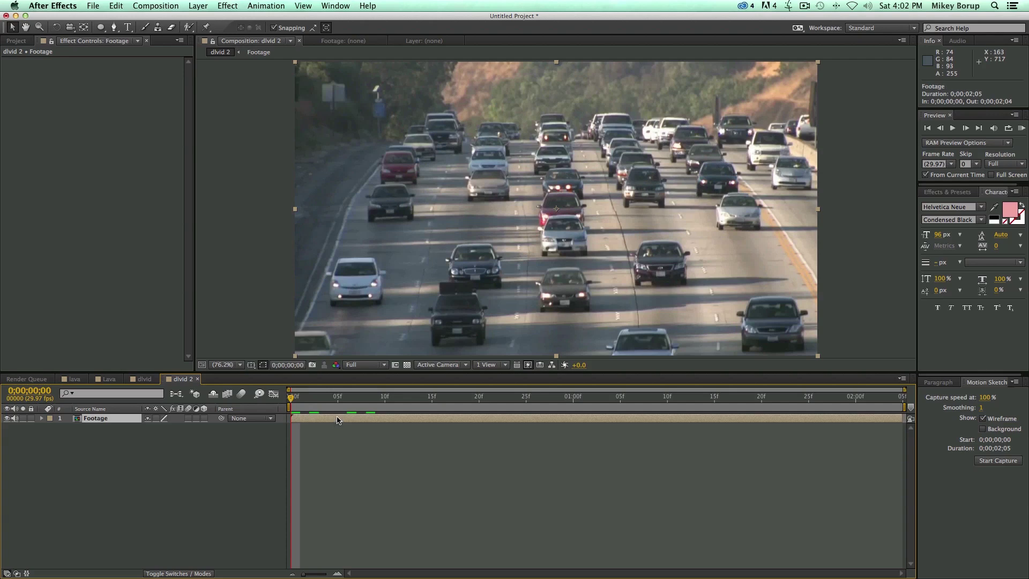
Add Posterize Time to the Footage layer with a Frame Rate of 10.
left_click(233, 6)
mouse_move(251, 261)
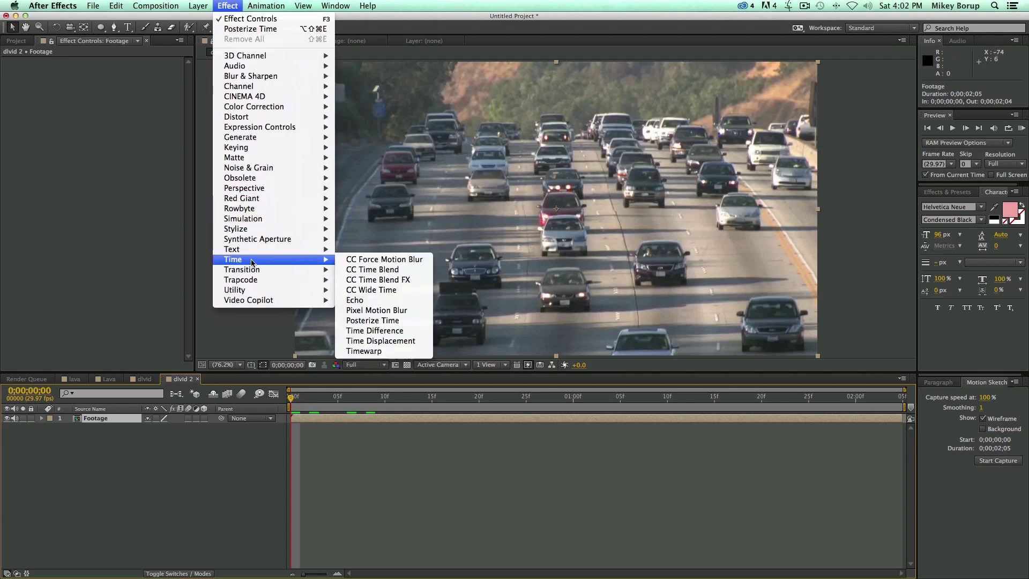
left_click(379, 319)
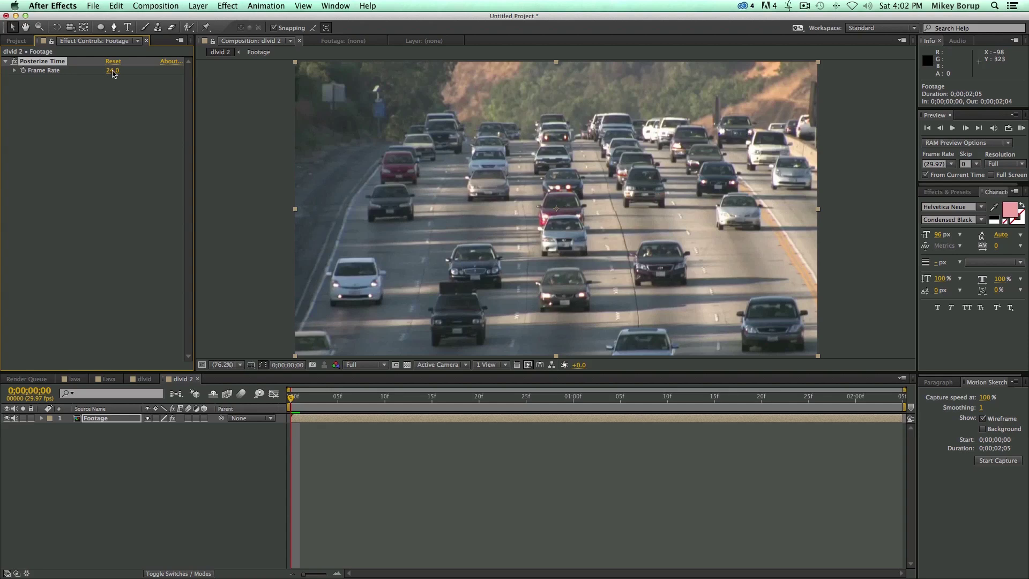
type("30")
right_click(262, 241)
left_click(284, 265)
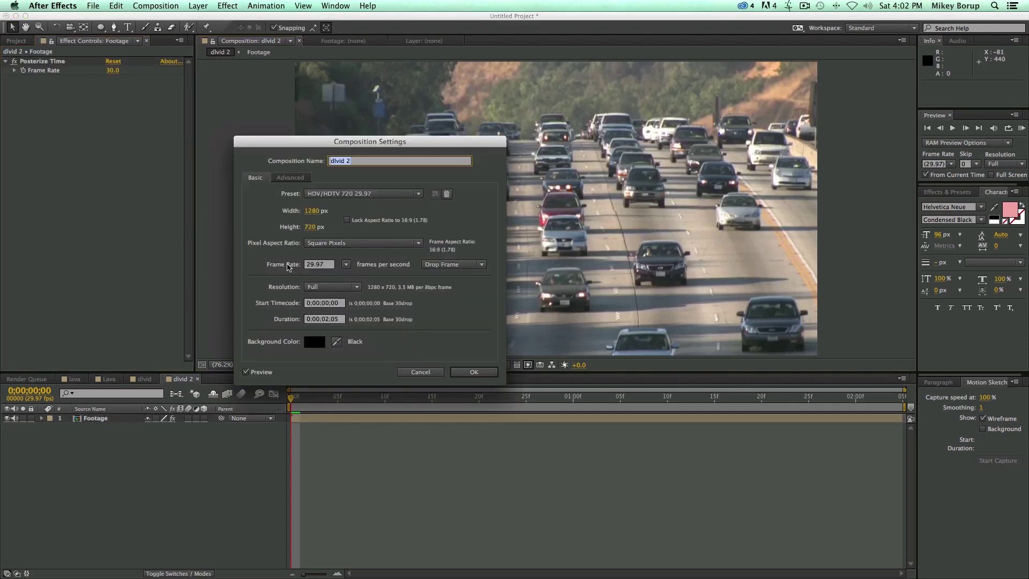
left_click(420, 372)
left_click(113, 70)
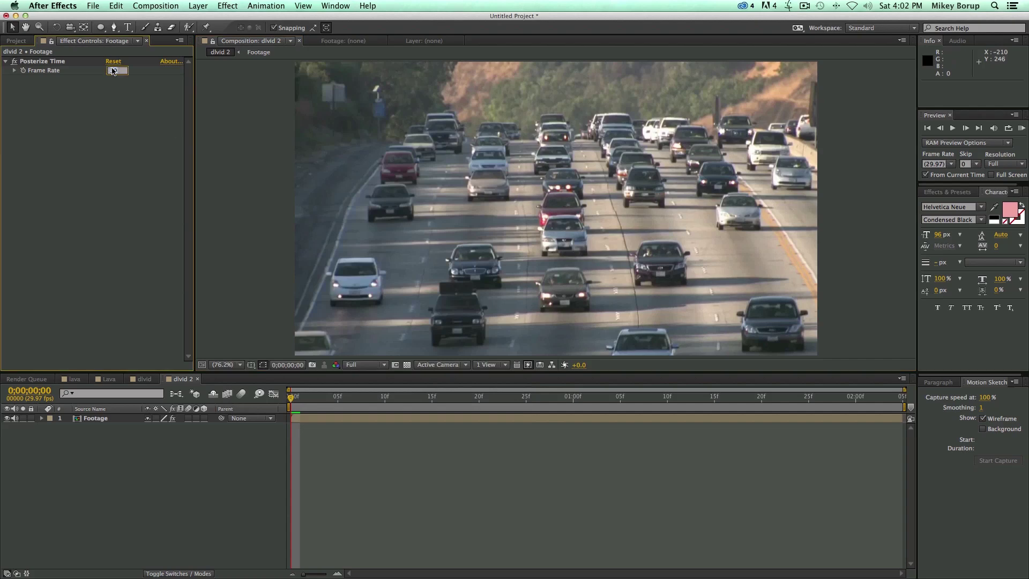
left_click(236, 135)
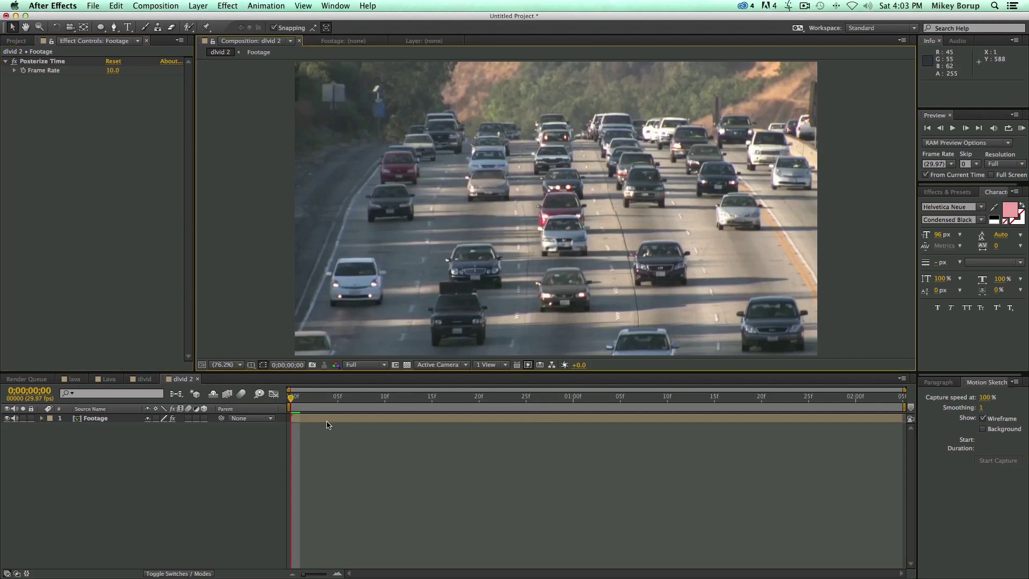
RAM-preview the choppy 10 fps footage from the beginning.
key("space")
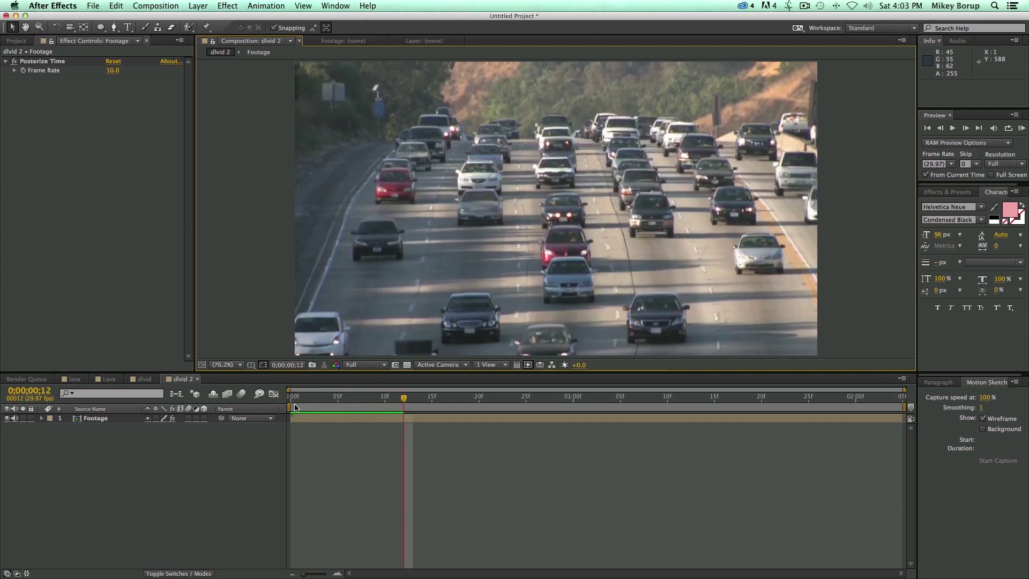
key("KP_0")
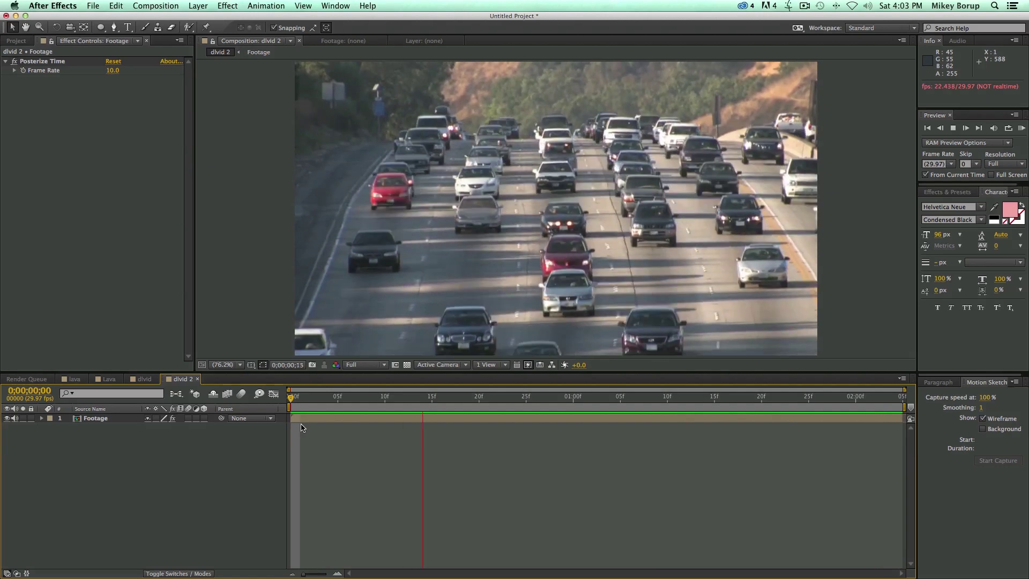
left_click(296, 417)
key("space")
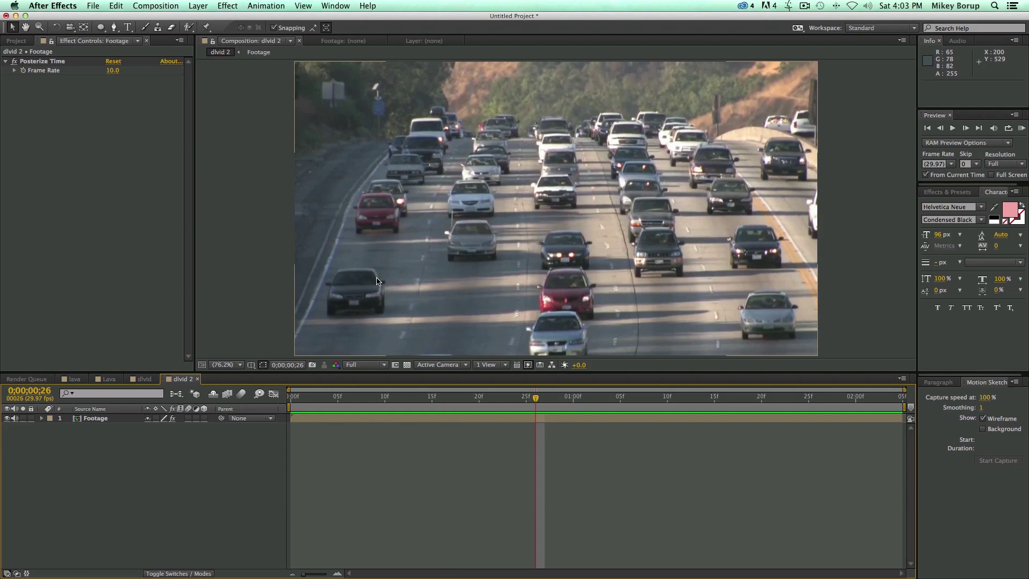
From the first frame, add a new black solid layer to dlvid 2.
key("Home")
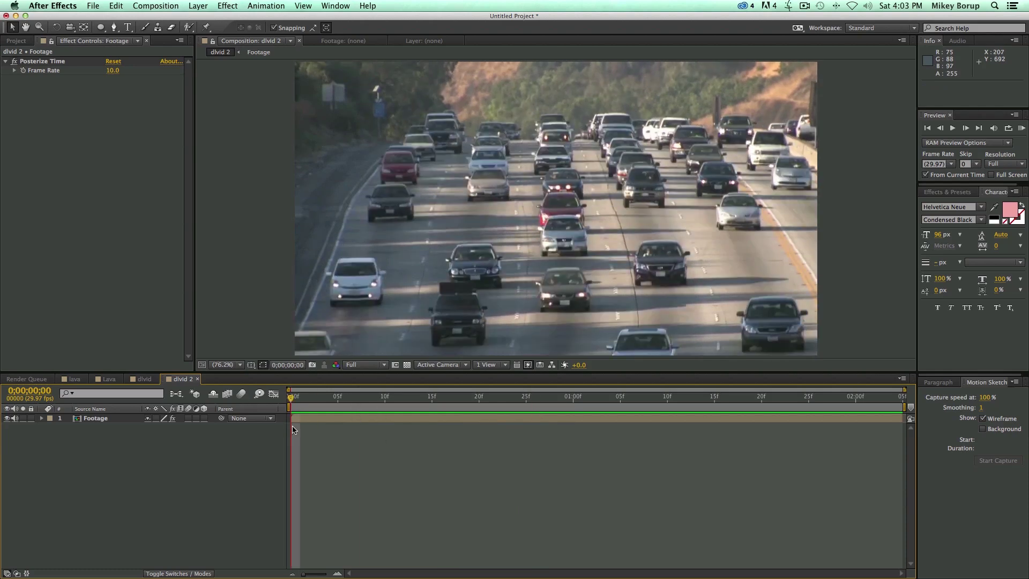
key("super+y")
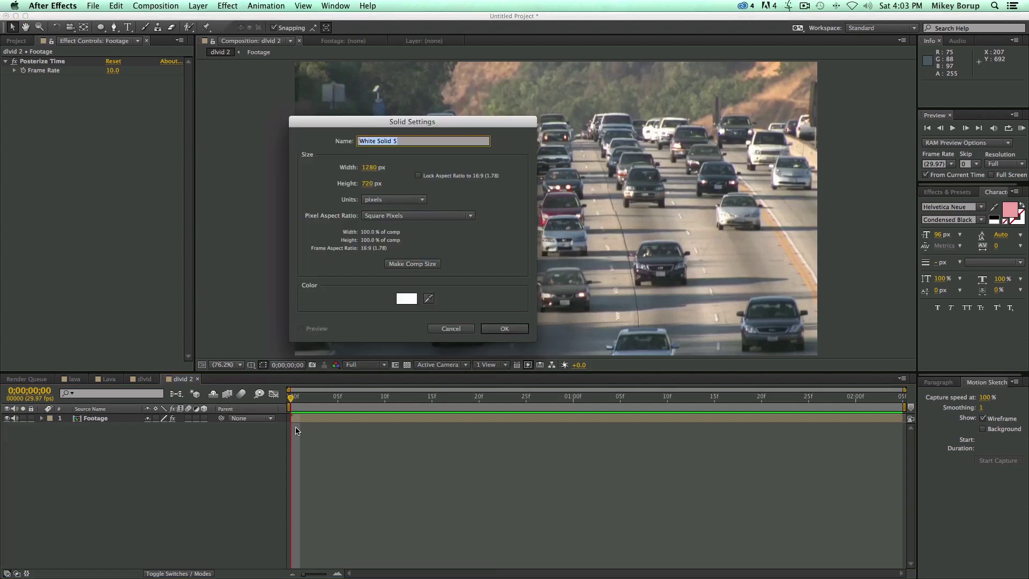
left_click(406, 299)
left_click_drag(327, 272, 411, 381)
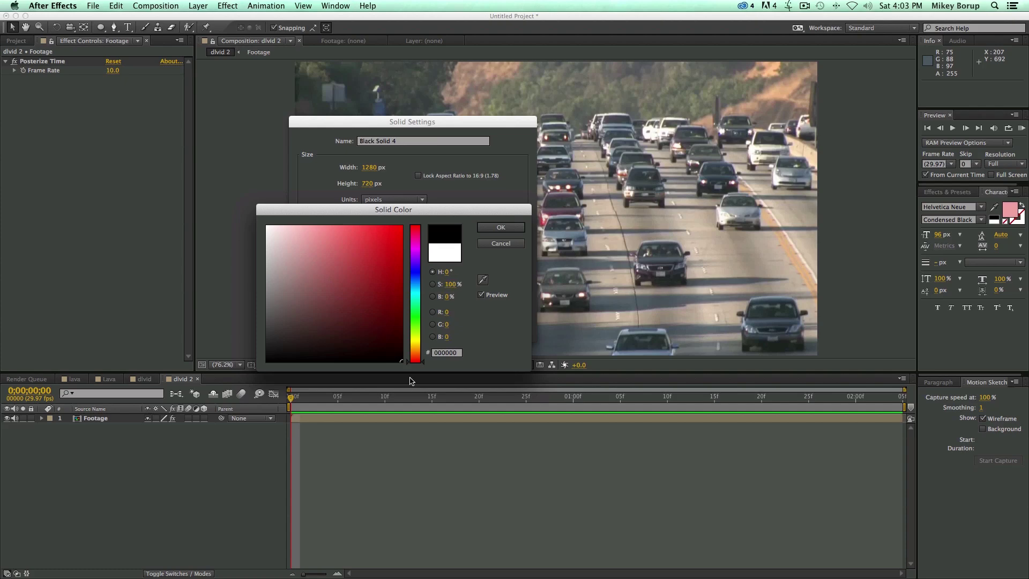
left_click(500, 226)
left_click(503, 328)
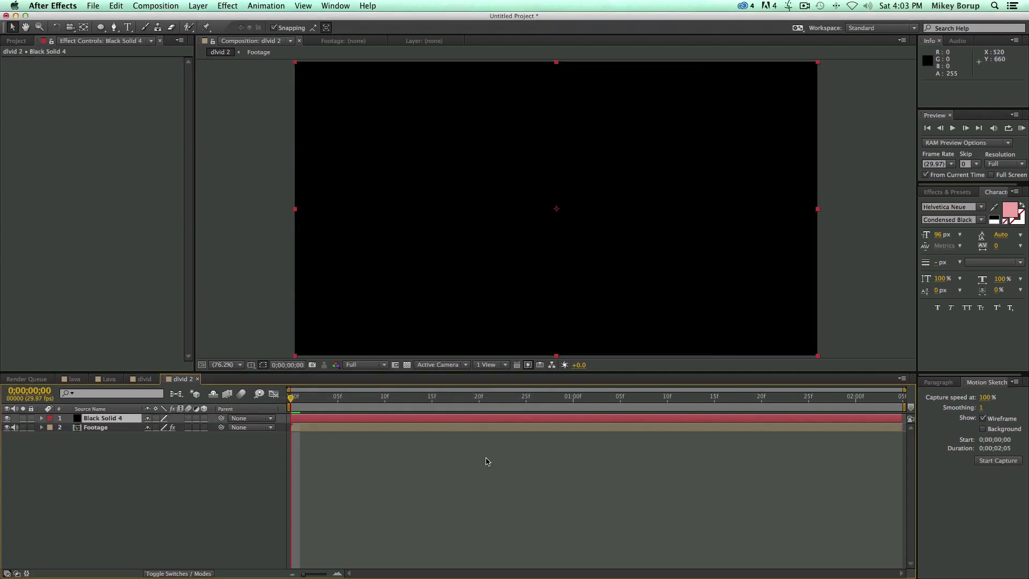
Apply CC Light Sweep to the solid: Direction 90°, Width 184, Sweep Intensity 156, white light.
left_click(221, 3)
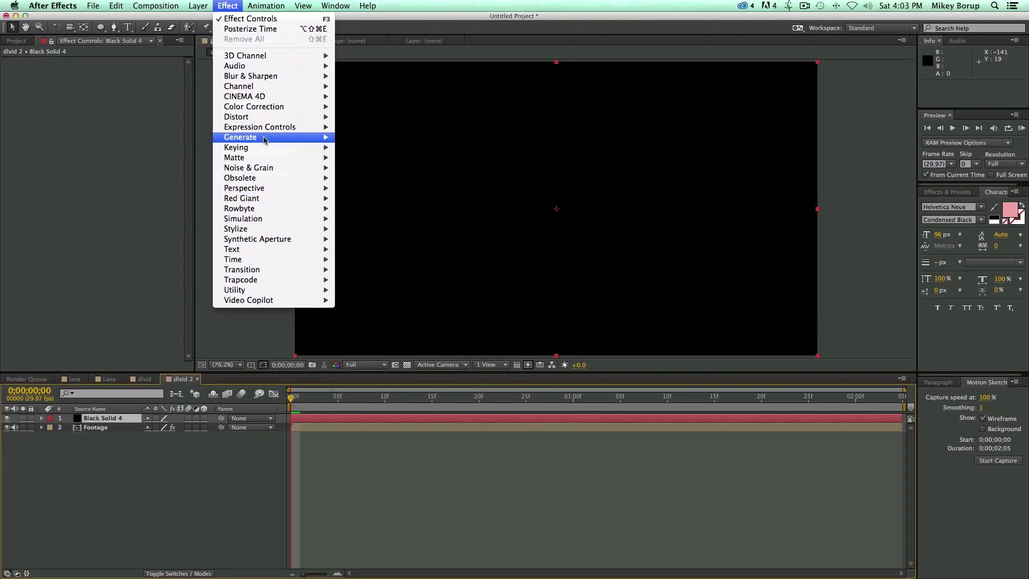
mouse_move(262, 137)
left_click(386, 219)
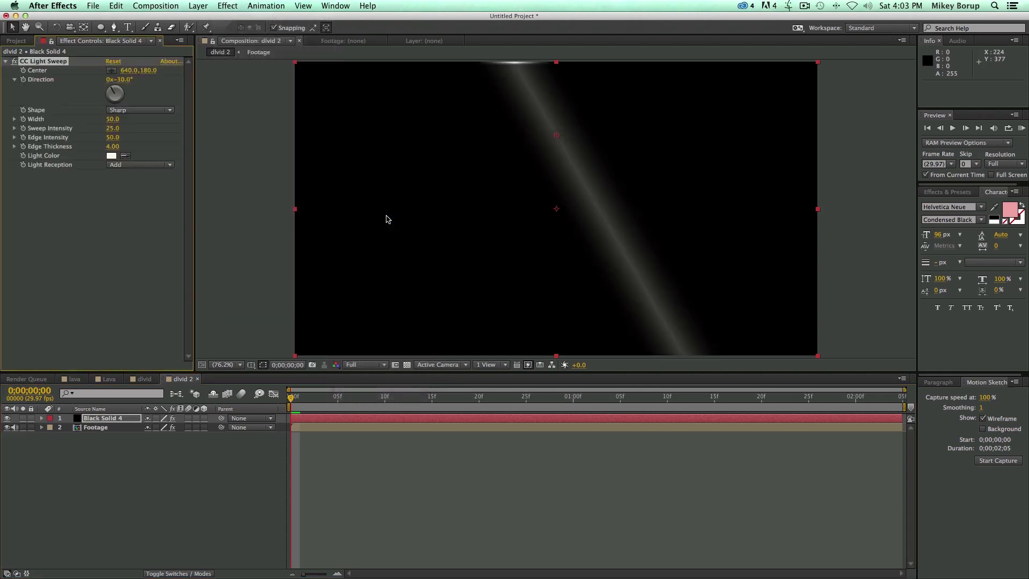
left_click_drag(127, 99, 131, 94)
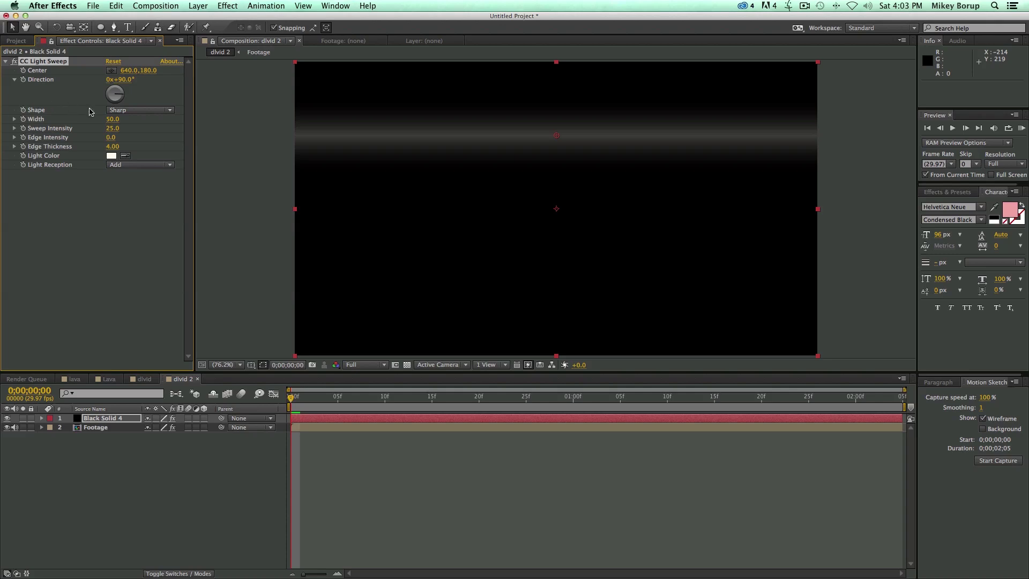
mouse_move(112, 119)
left_mouse_down()
mouse_move(138, 120)
mouse_move(126, 126)
left_mouse_up()
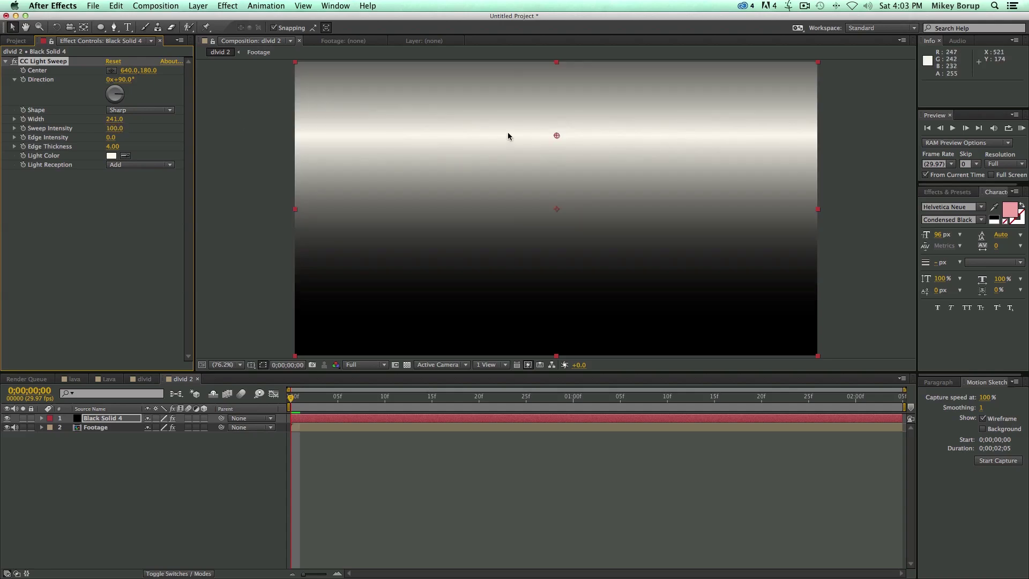
left_click_drag(114, 129, 126, 111)
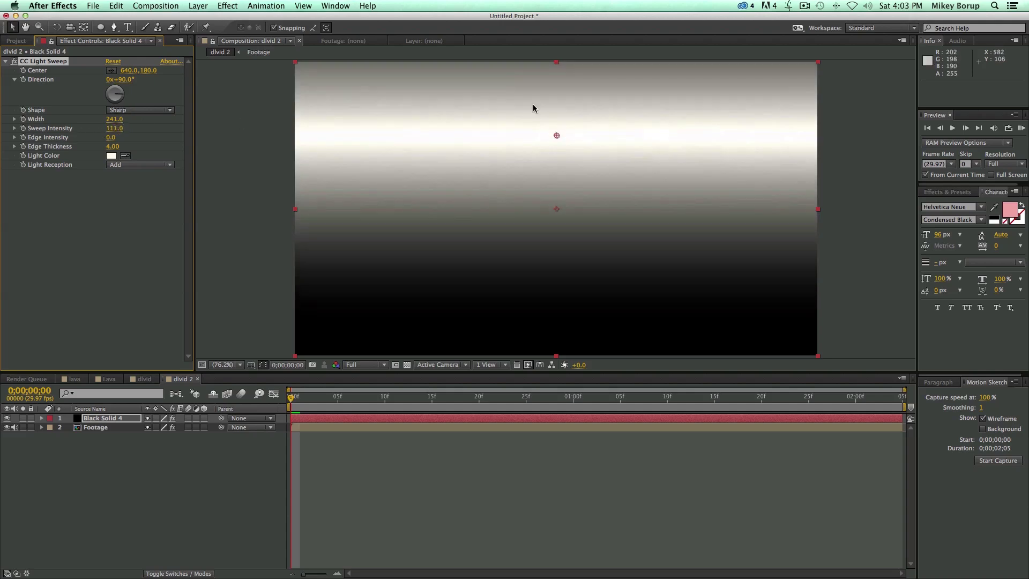
left_click(111, 156)
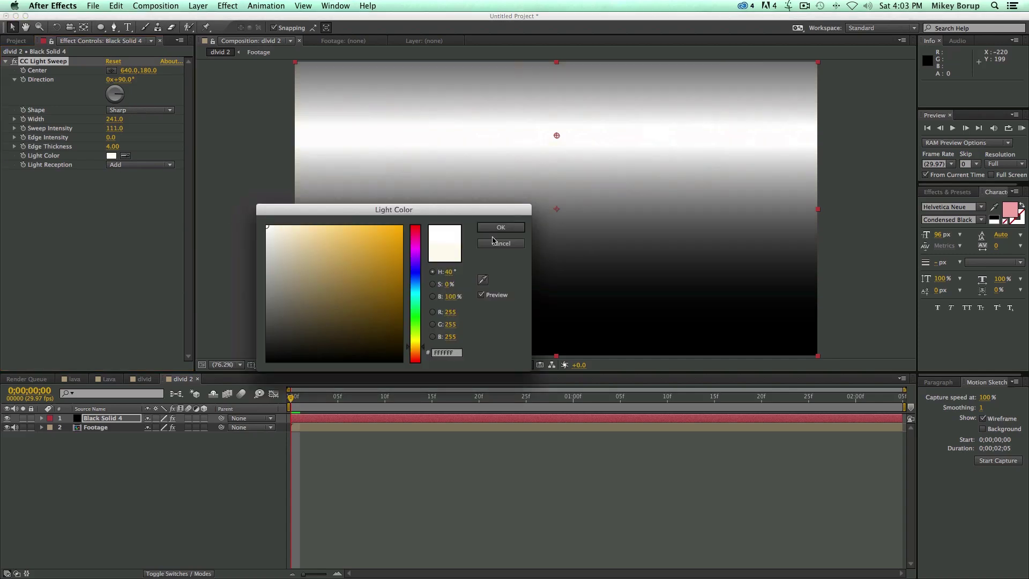
left_click(501, 228)
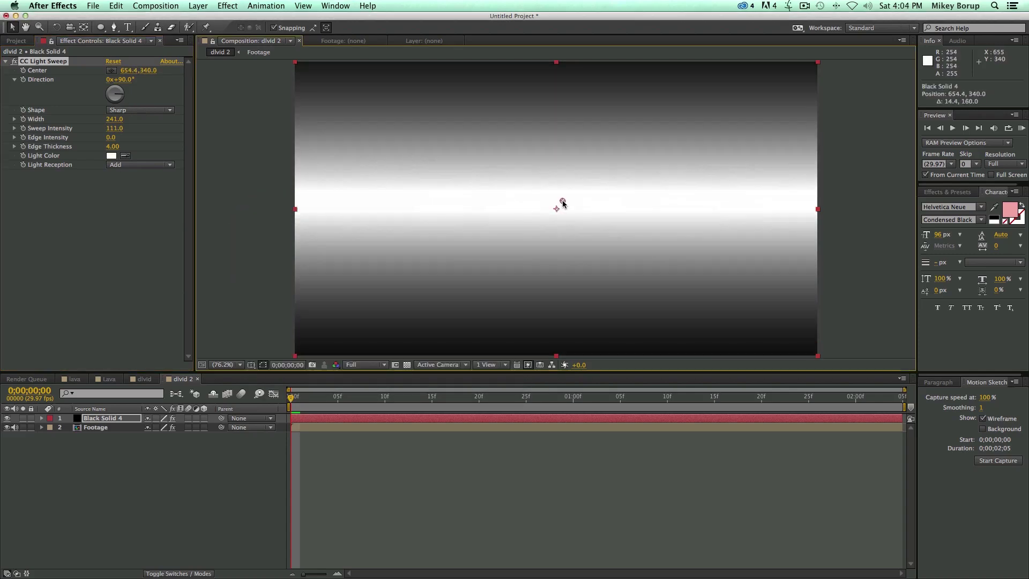
left_click_drag(115, 119, 134, 128)
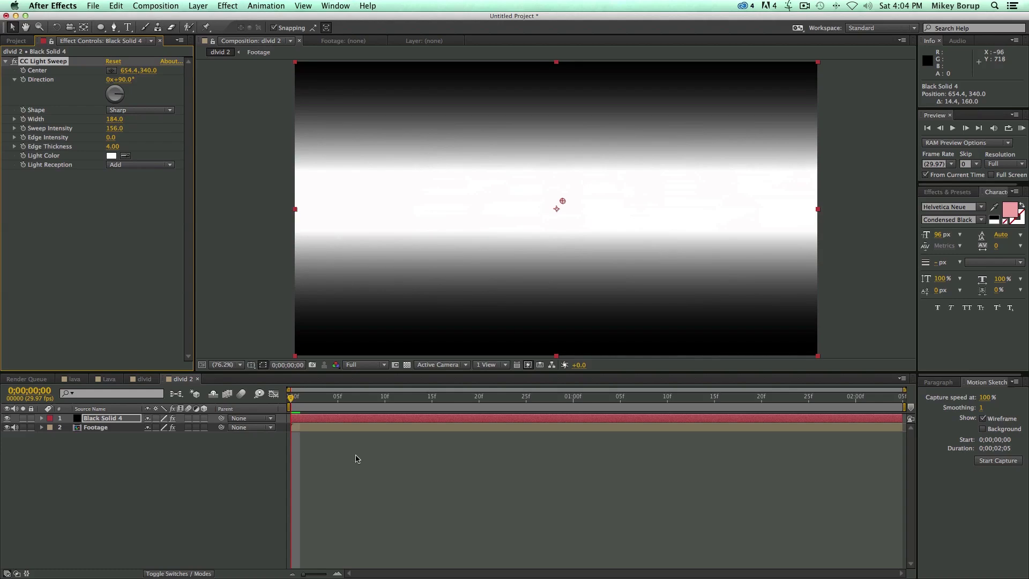
left_click(357, 459)
left_click(317, 419)
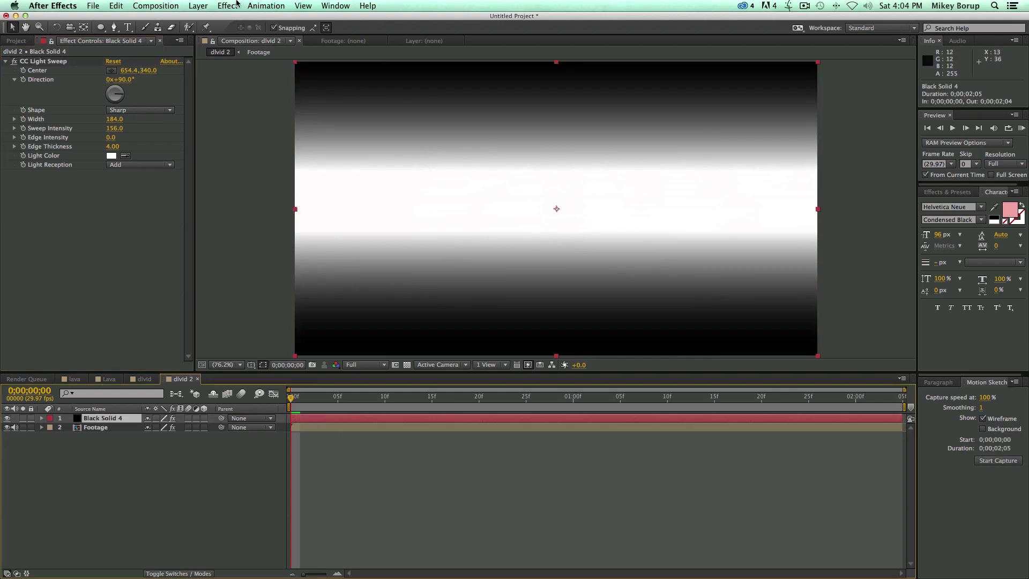
left_click(198, 6)
Add Fast Blur at 49 with Repeat Edge Pixels to the solid and fine-tune the sweep band.
mouse_move(209, 21)
mouse_move(229, 7)
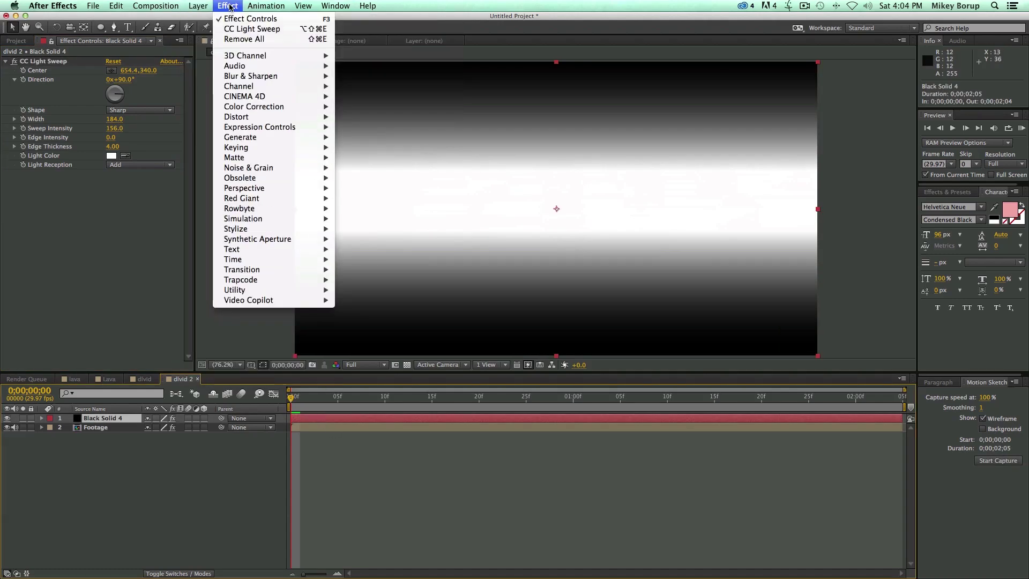
mouse_move(252, 76)
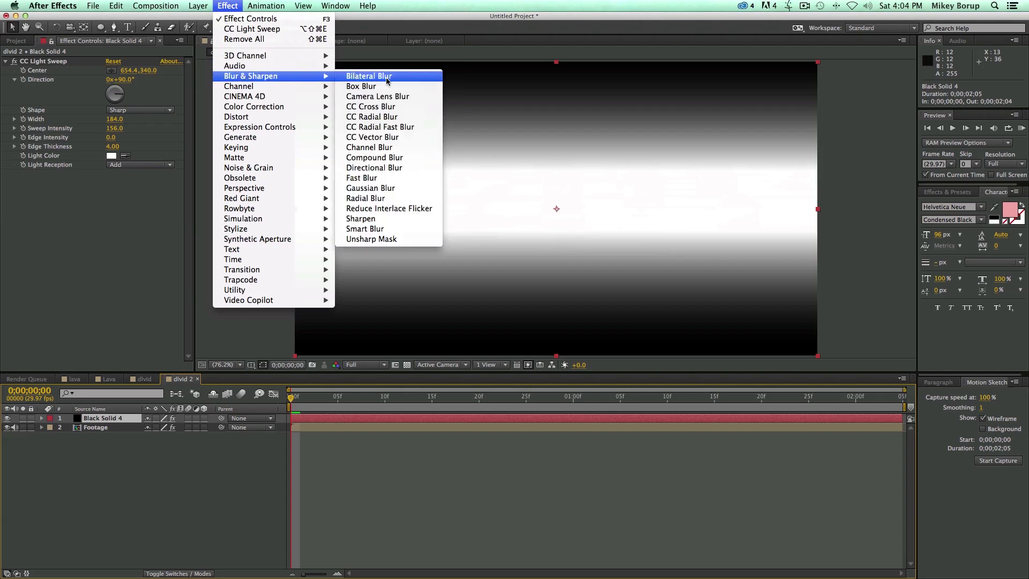
left_click(364, 177)
left_click_drag(111, 183, 137, 182)
left_click(110, 200)
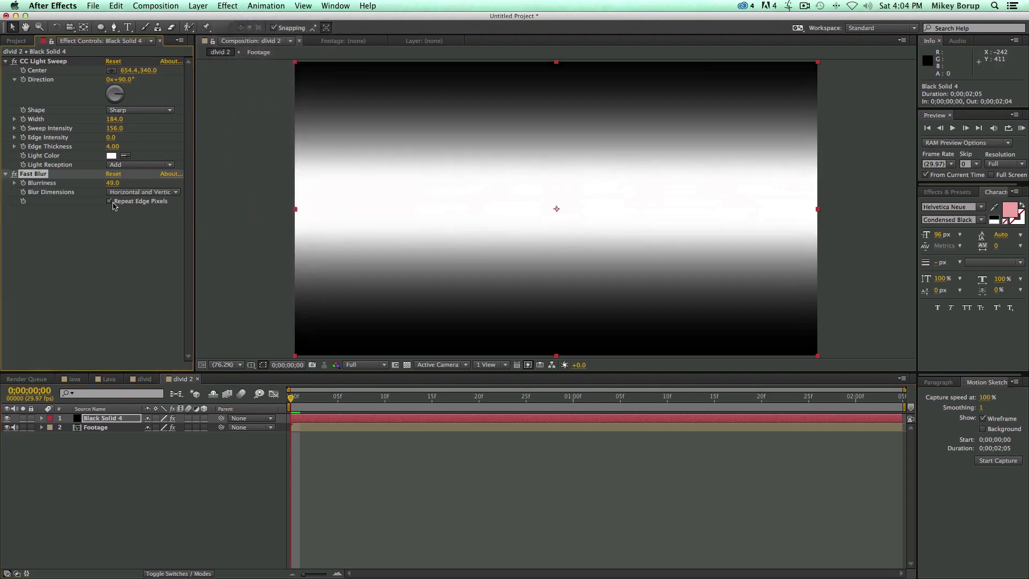
left_click(434, 512)
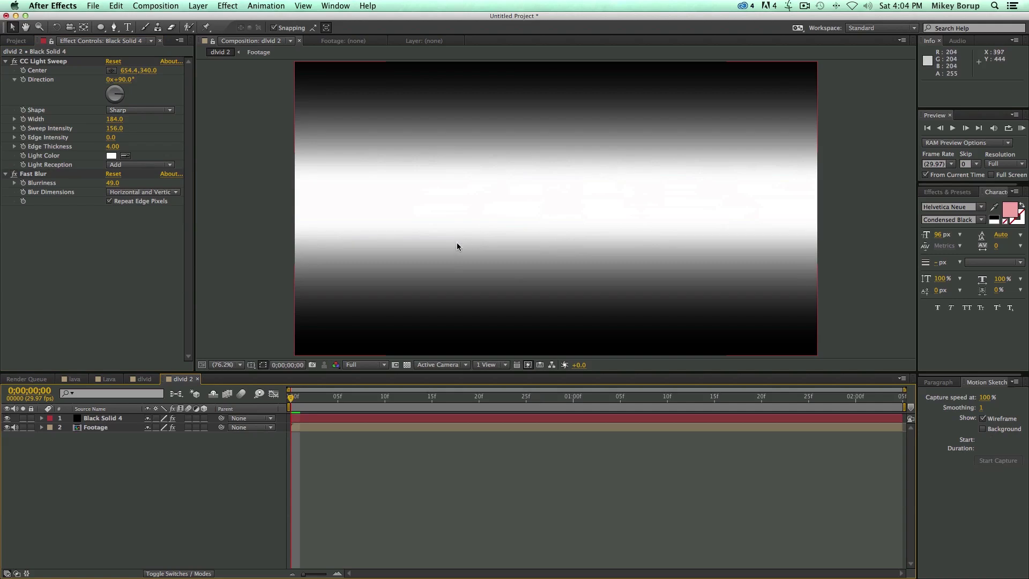
left_click_drag(116, 119, 73, 131)
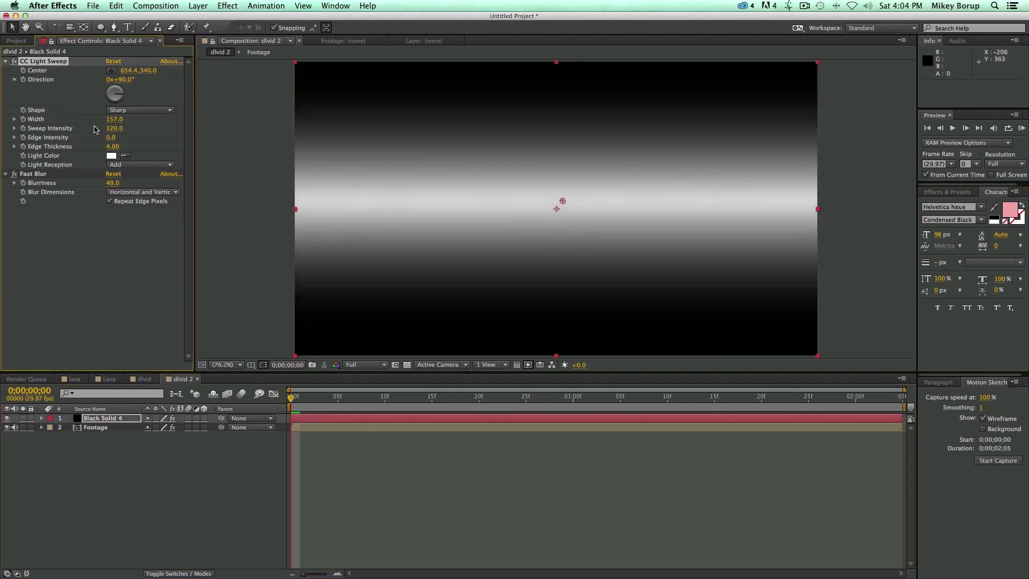
left_click(311, 420)
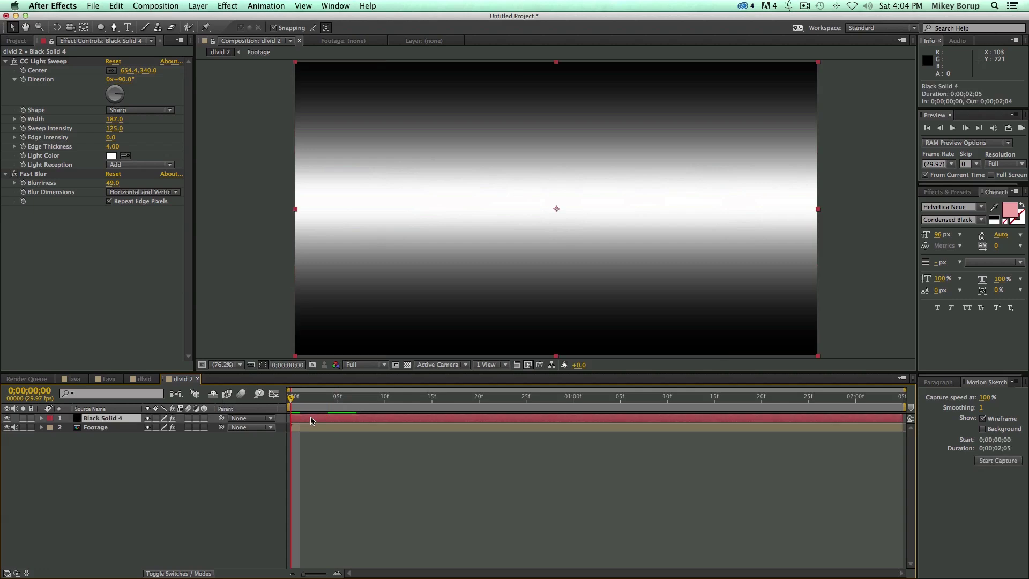
Pre-compose the blurred solid as 'Matte' and move it below the Footage layer.
key("super+shift+c")
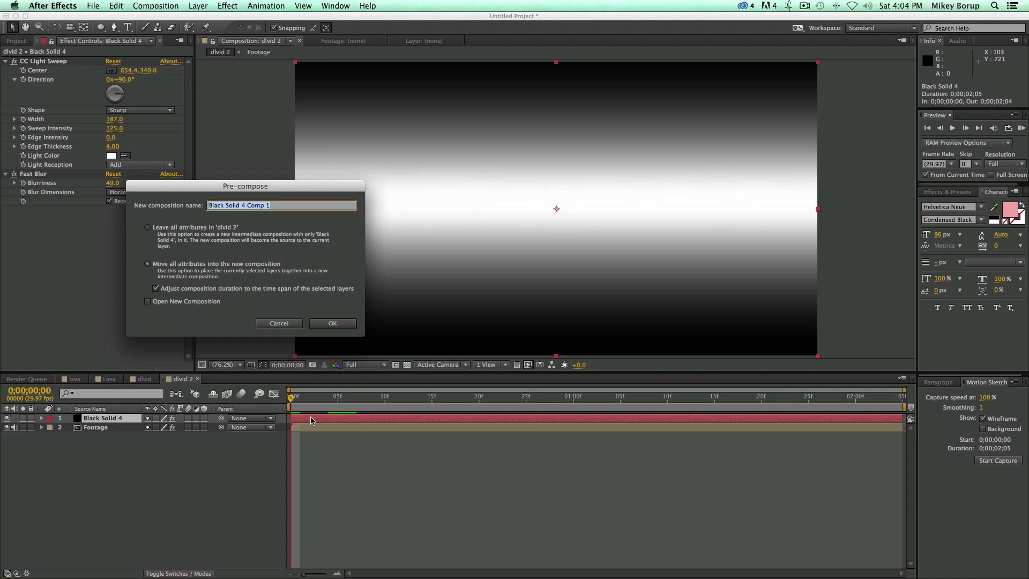
type("Matte")
key("Return")
key("super+[")
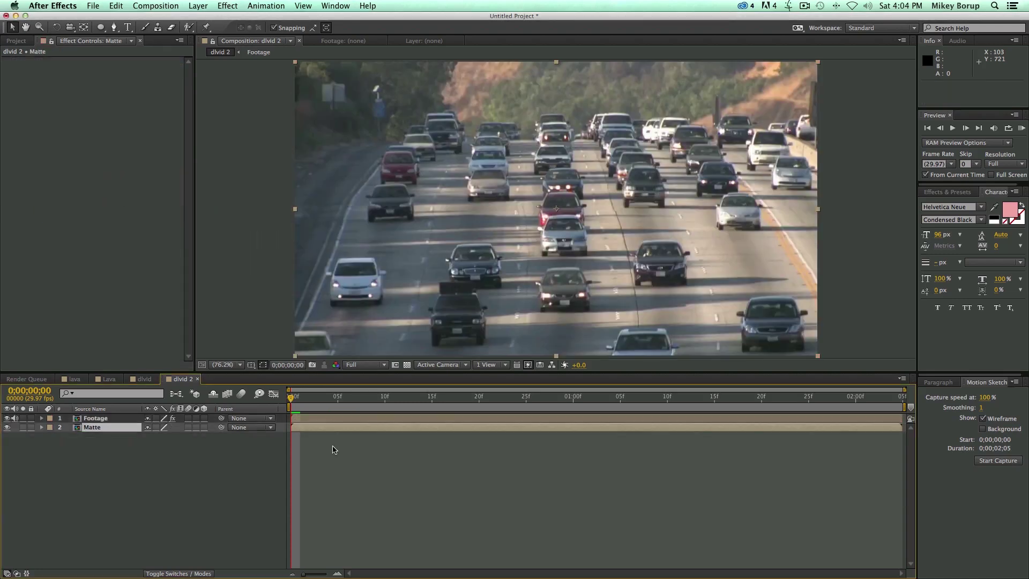
Add Camera Lens Blur to Footage with Repeat Edge Pixels, inverted Matte blur map, radius 25.
left_click(357, 453)
left_click(322, 419)
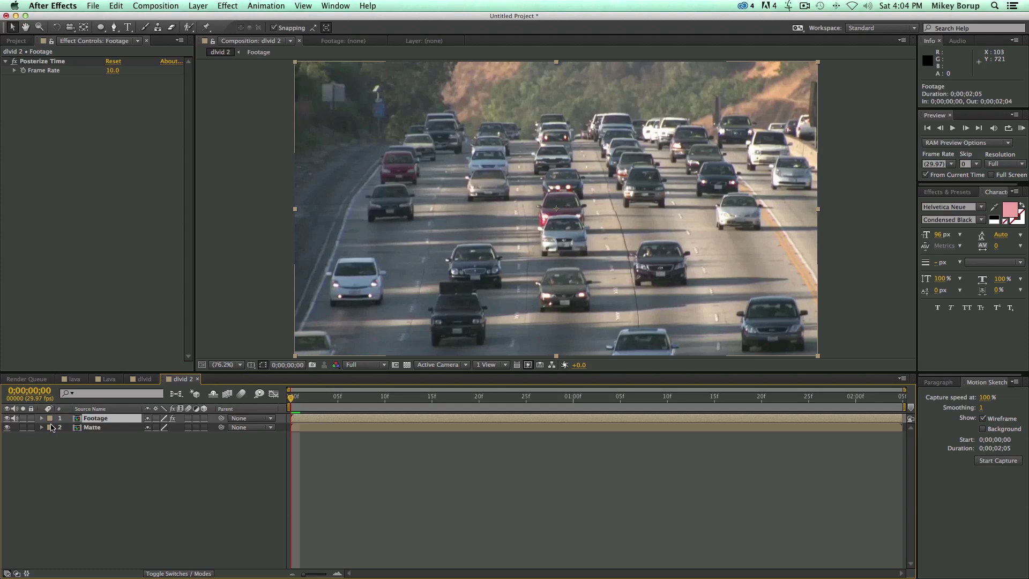
left_click(221, 6)
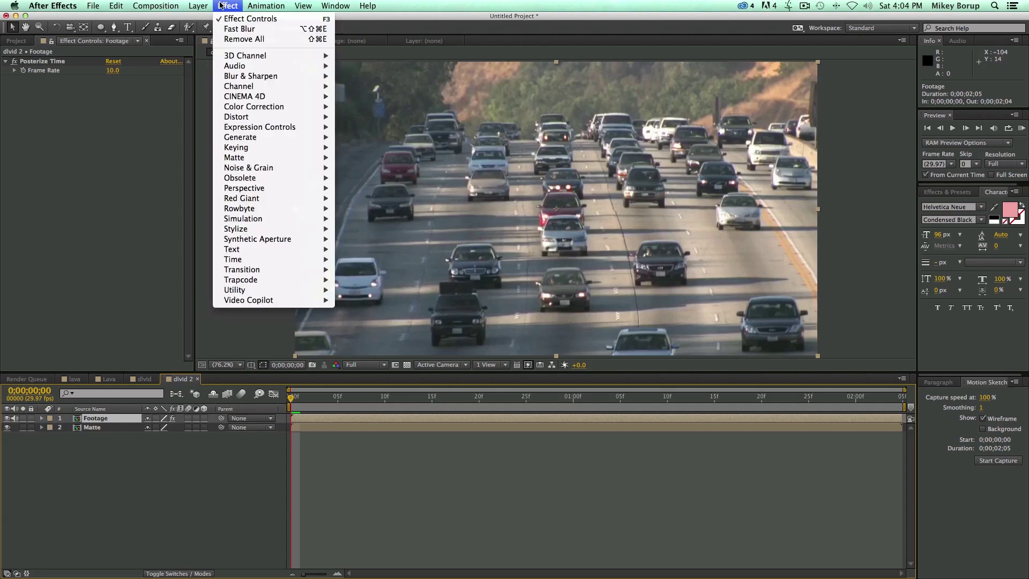
mouse_move(244, 74)
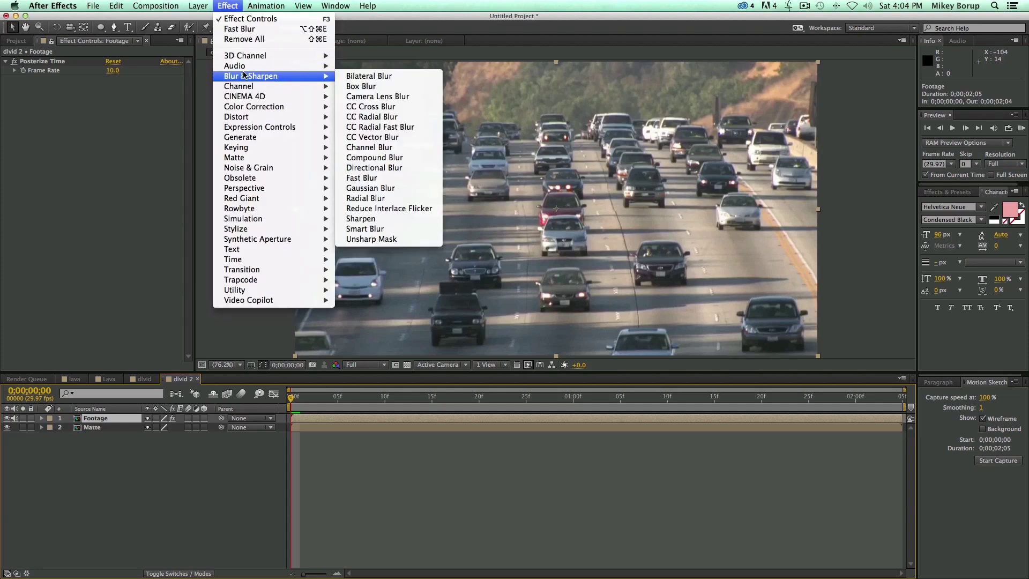
left_click(370, 96)
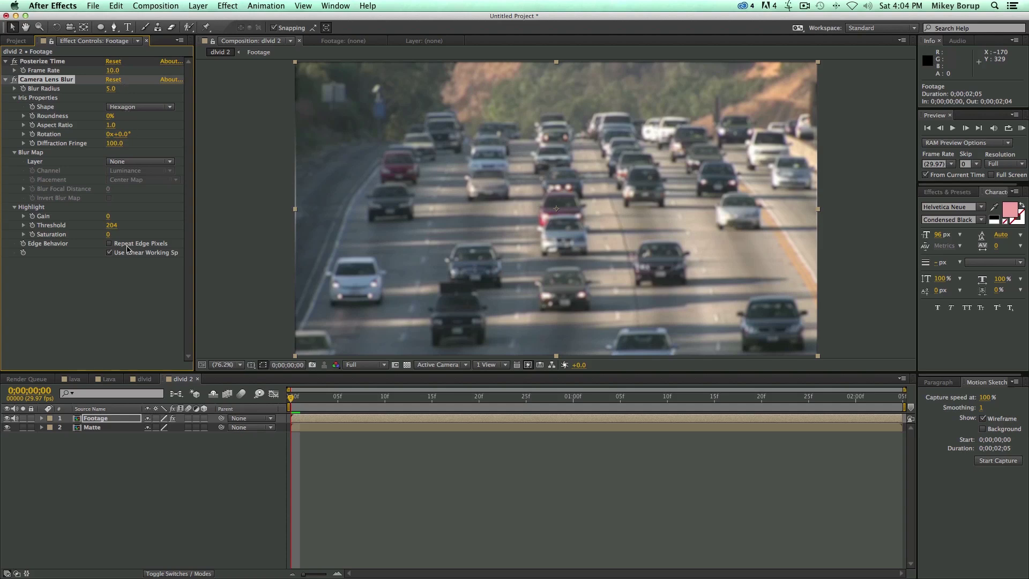
left_click(110, 243)
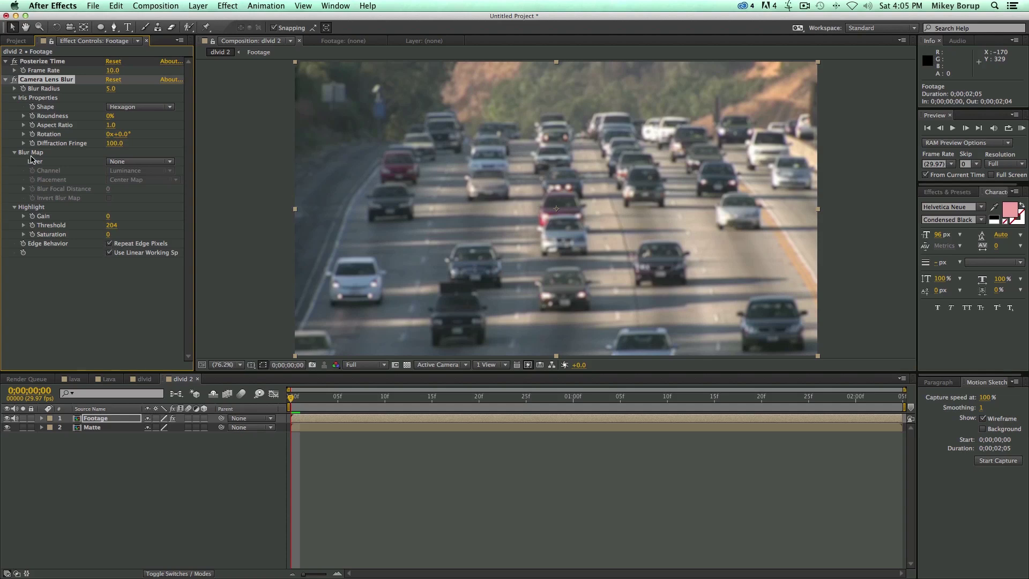
left_click(144, 162)
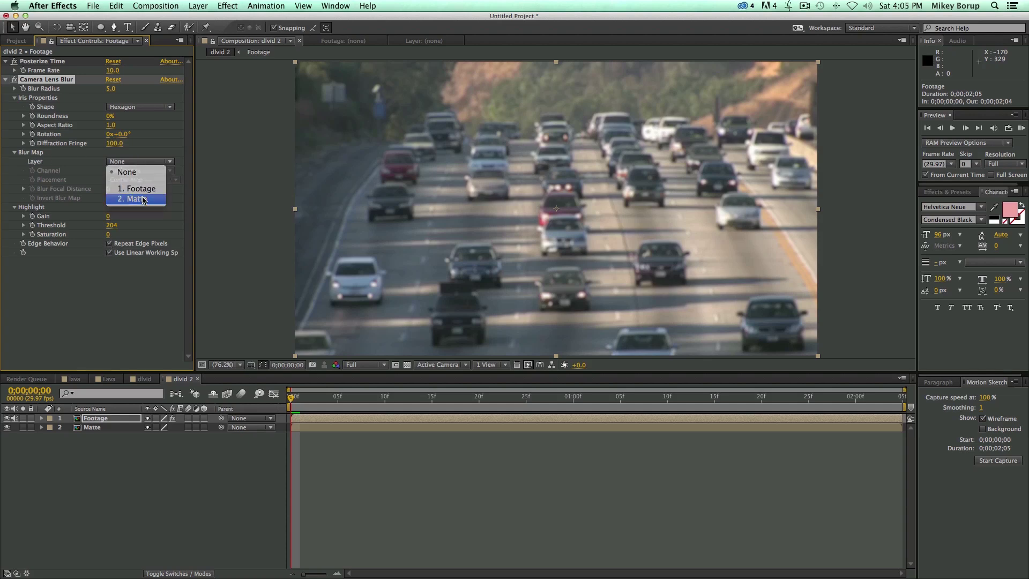
left_click(131, 198)
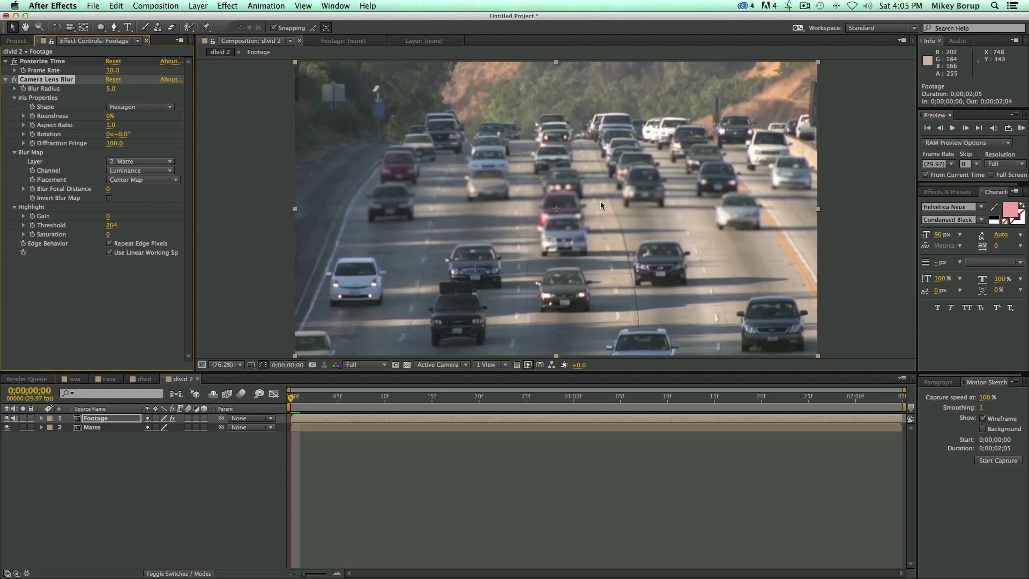
left_click(109, 197)
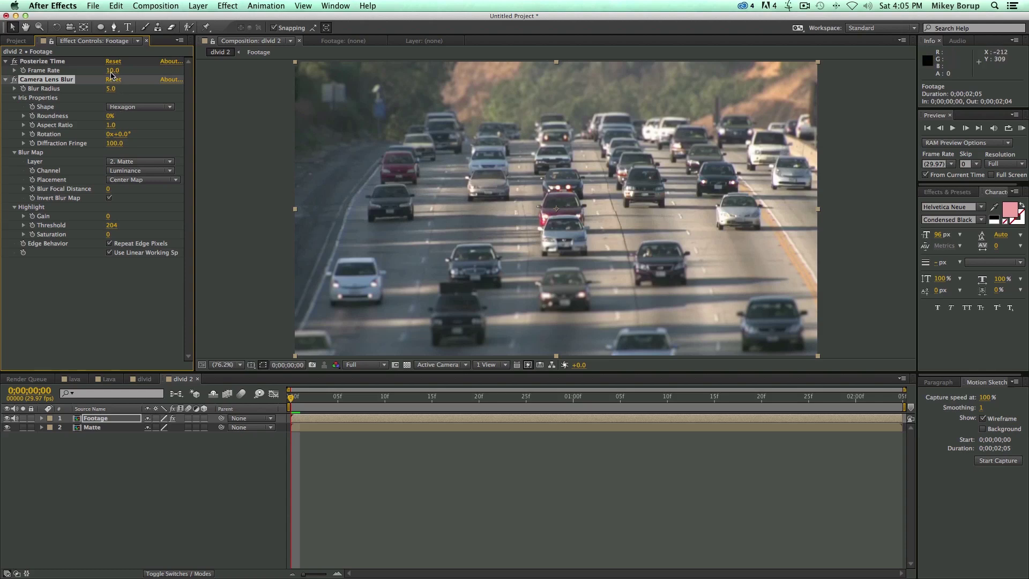
left_click_drag(110, 92, 129, 101)
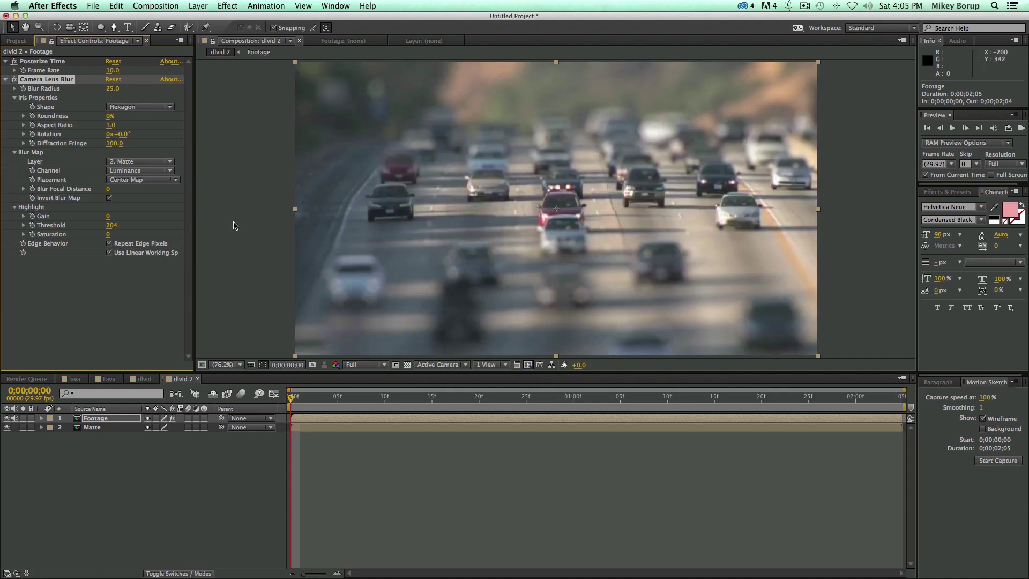
Set lens blur highlights to Gain 100, Threshold 217, Saturation 61, then view at 100%.
left_click(494, 494)
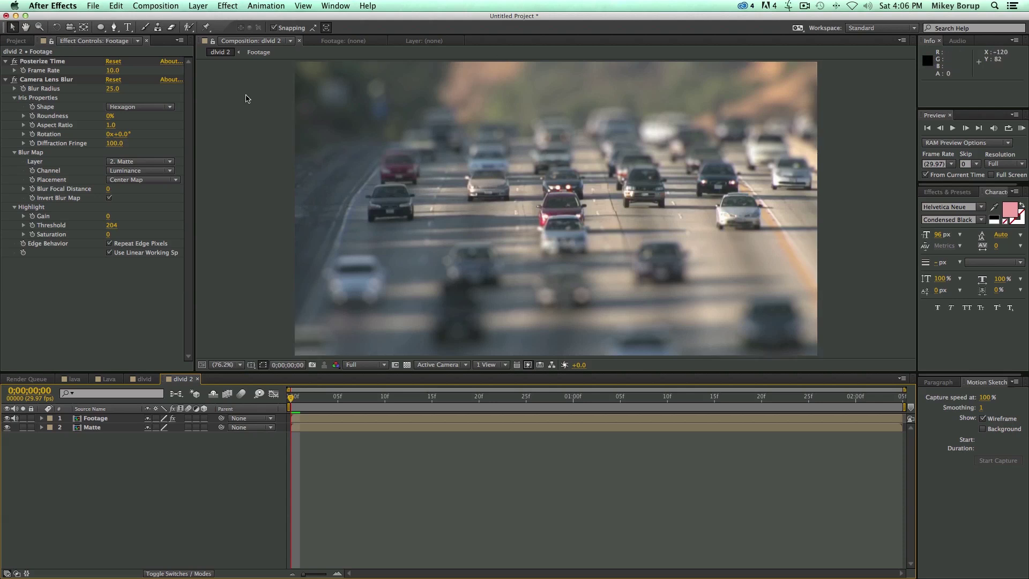
mouse_move(109, 216)
left_mouse_down()
mouse_move(214, 223)
mouse_move(116, 226)
left_mouse_up()
left_click_drag(110, 234, 142, 235)
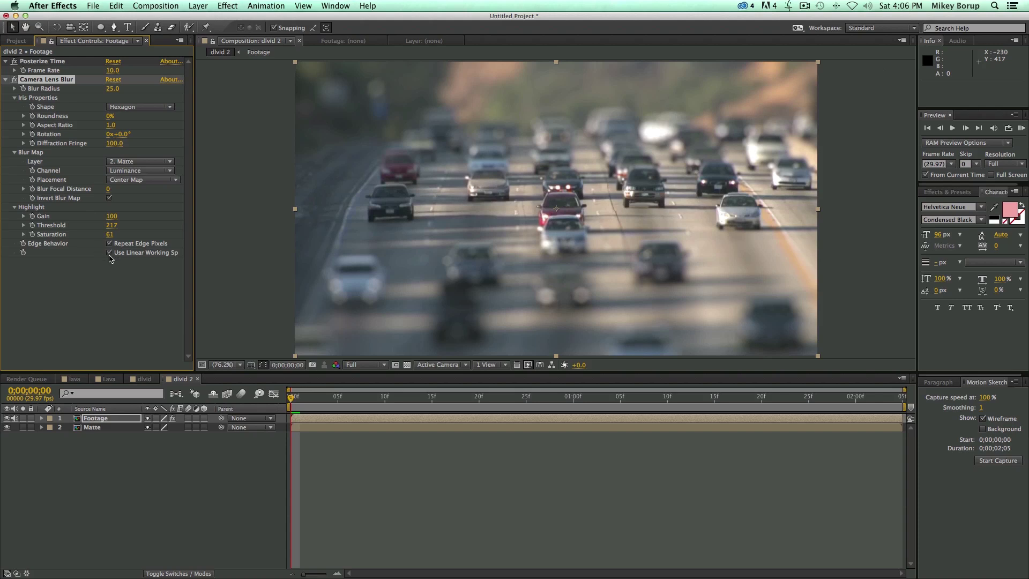
left_click(381, 470)
key("slash")
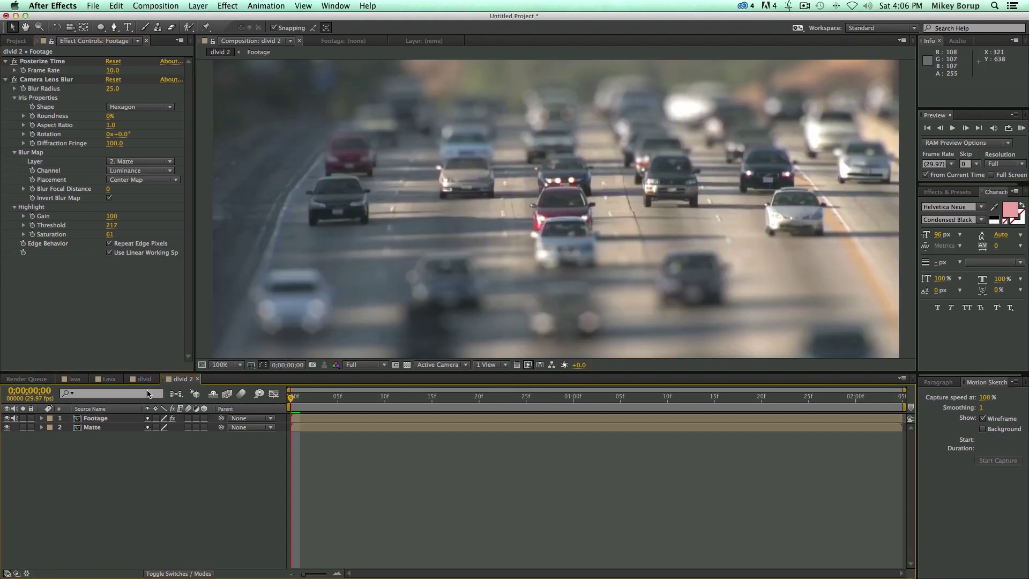
Inside the Matte precomp, set CC Light Sweep Direction to 86° and check dlvid 2.
double_click(107, 427)
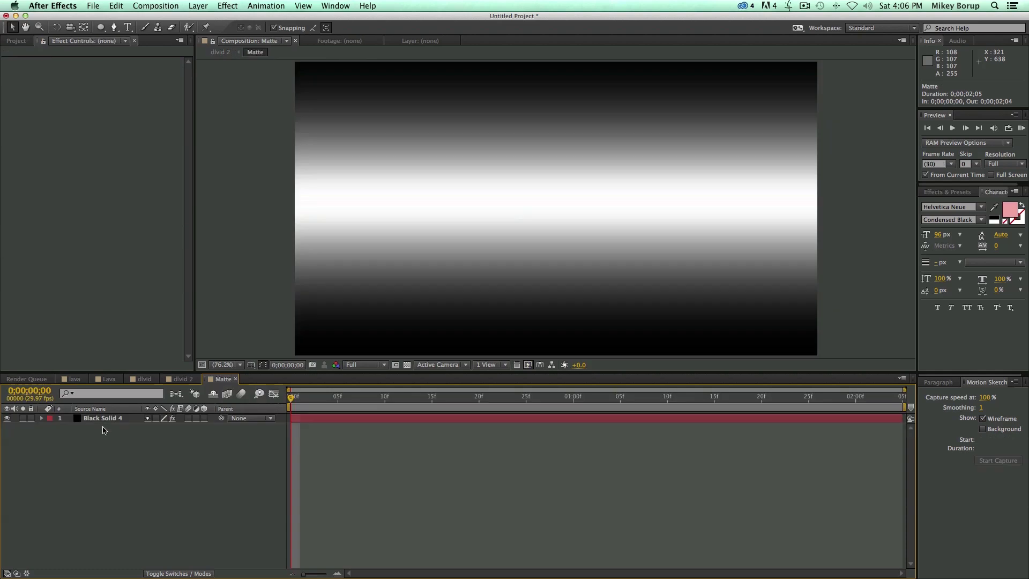
left_click_drag(125, 82, 129, 90)
left_click(182, 379)
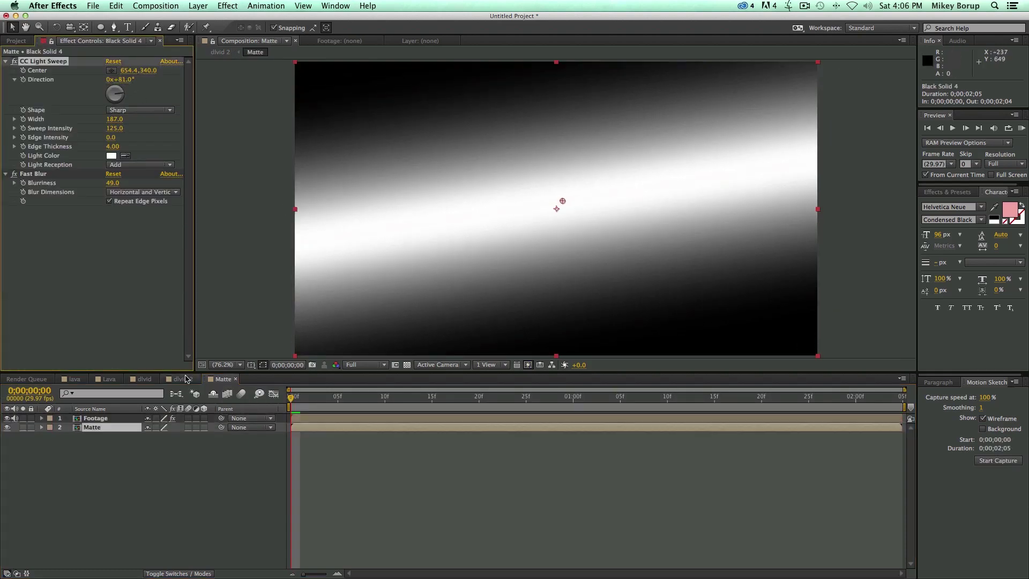
left_click(223, 379)
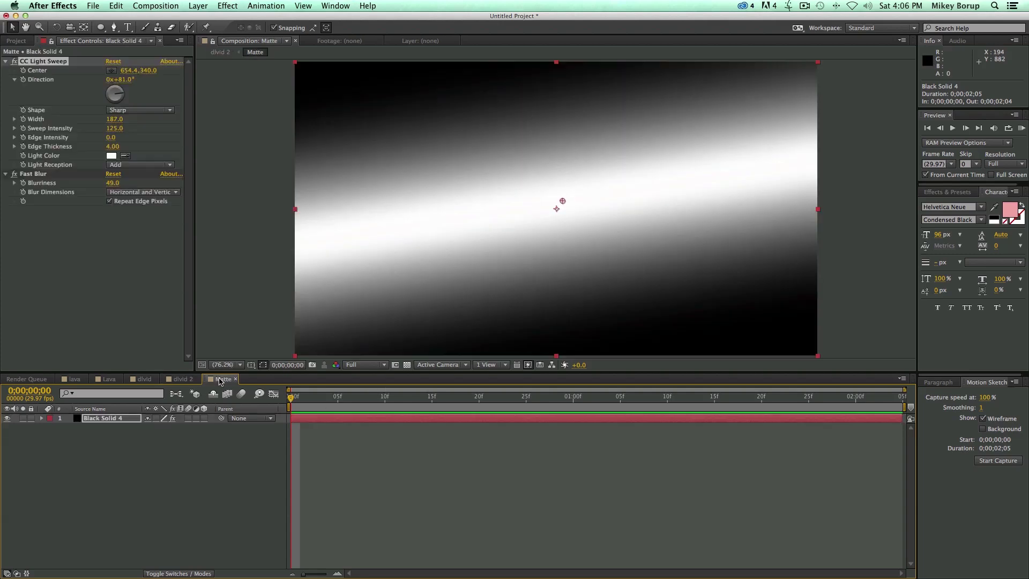
left_click_drag(121, 80, 136, 89)
left_click(182, 379)
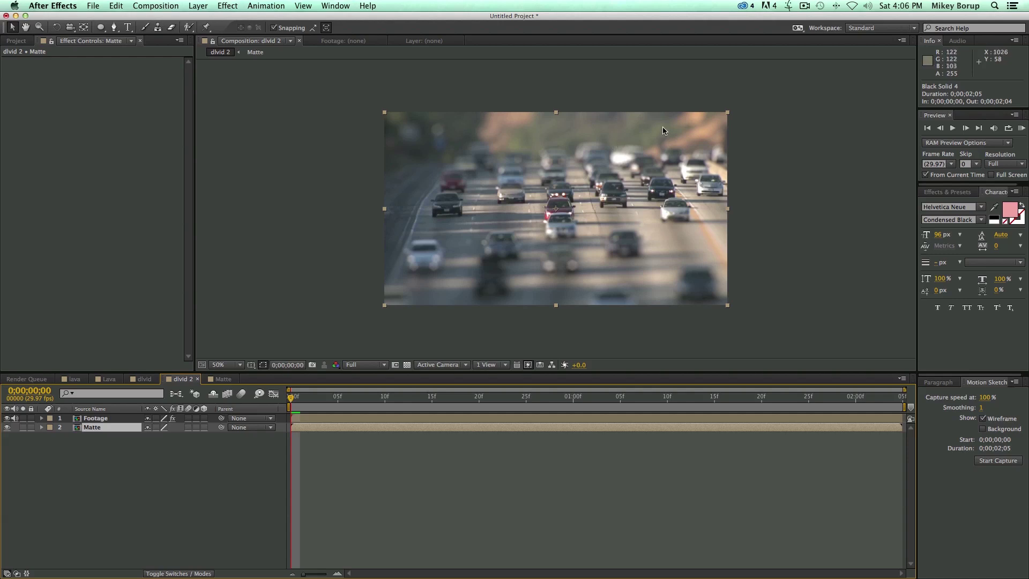
Start a Pen shape above the top-left of the frame and trace the left hilltop.
key("t")
key("super+shift+a")
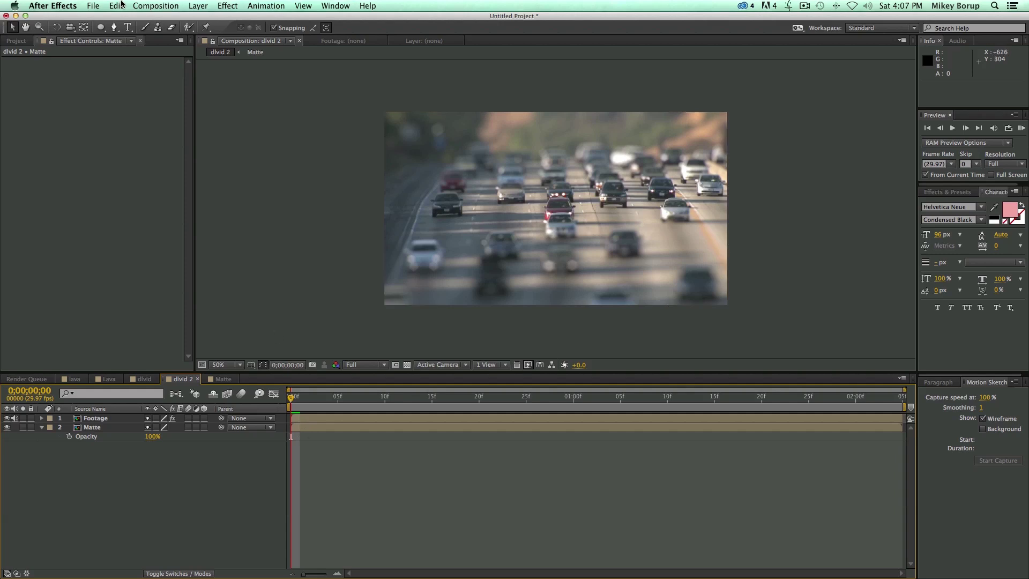
left_click(115, 28)
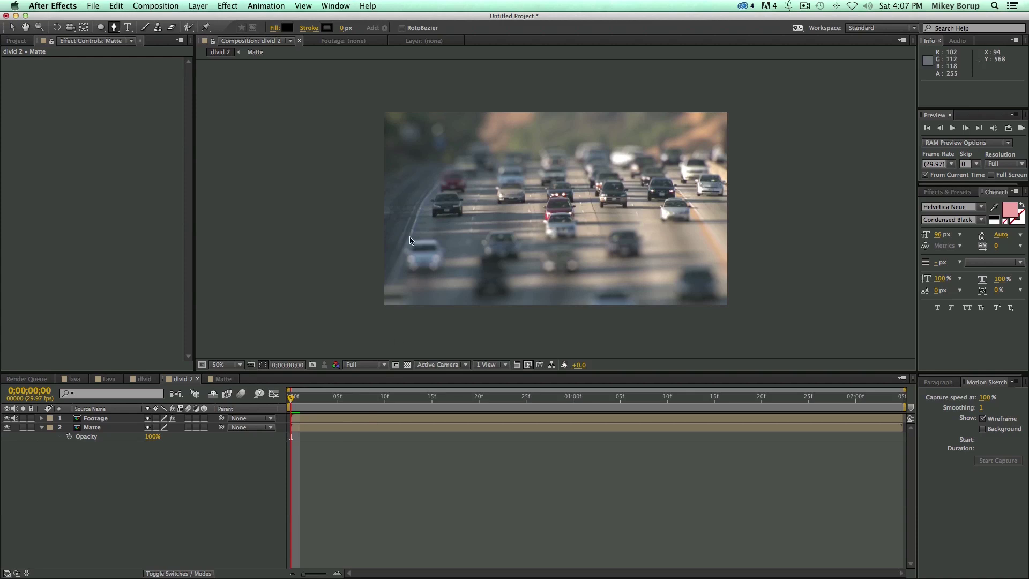
left_click(431, 106)
left_click(444, 128)
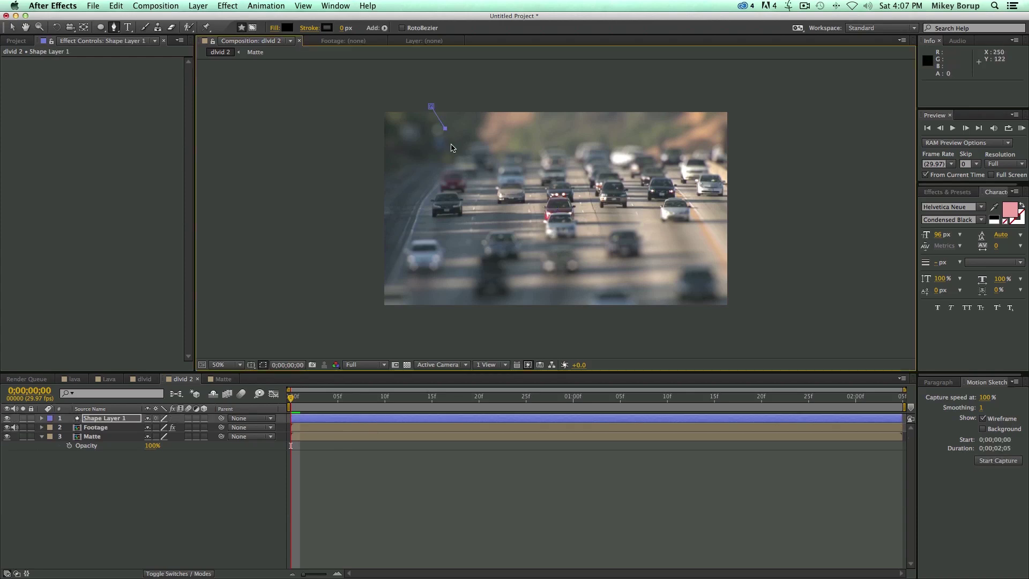
left_click(479, 143)
left_click(495, 147)
left_click(507, 148)
left_click(533, 156)
left_click(542, 150)
left_click(551, 144)
left_click(564, 152)
Trace the hilltop to the right edge, close the shape above the frame, and cut it.
left_click(585, 141)
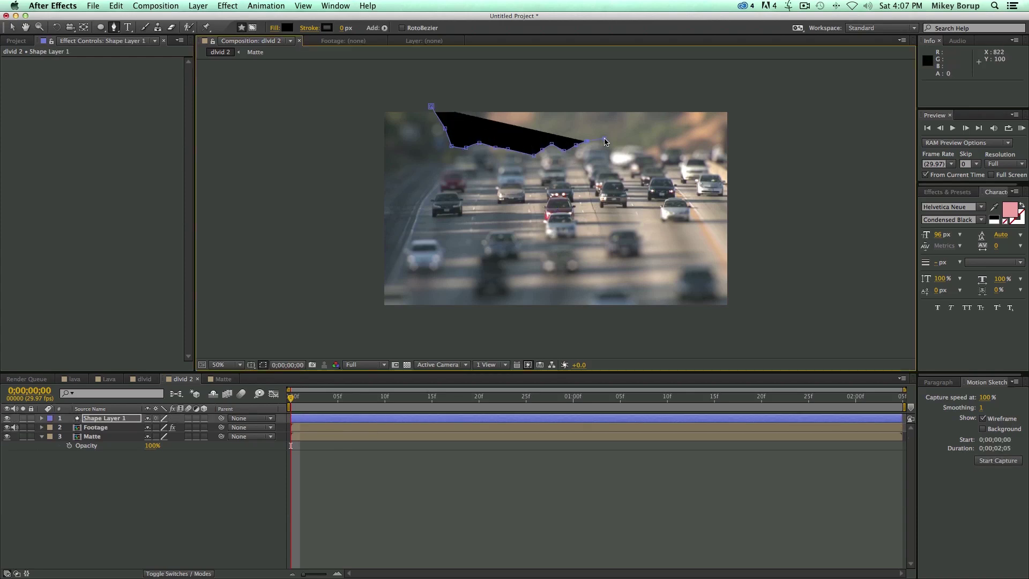
left_click(604, 137)
left_click(619, 145)
left_click(642, 145)
left_click(668, 146)
left_click(722, 144)
left_click(747, 127)
left_click(747, 92)
left_click(661, 86)
left_click(420, 87)
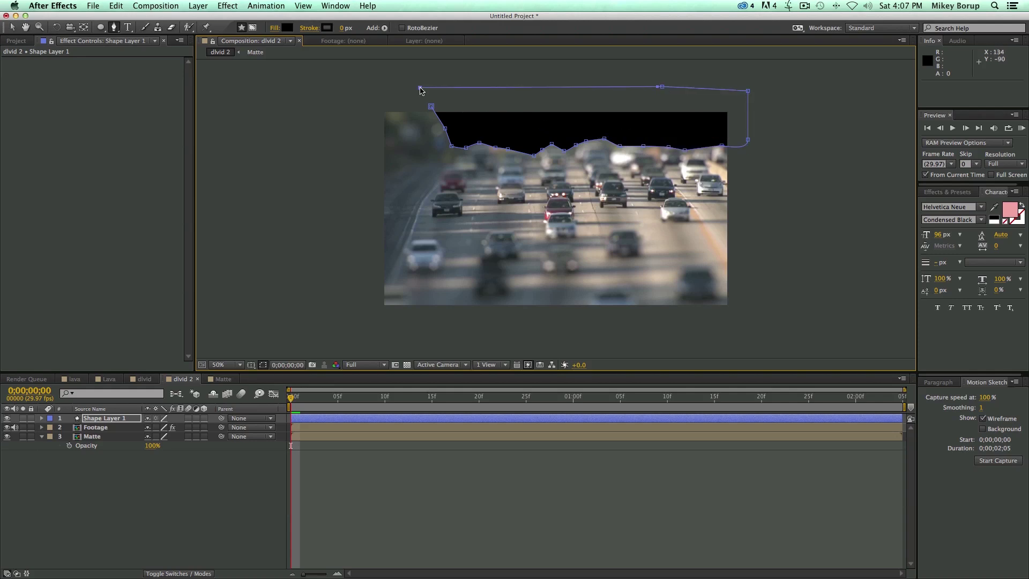
left_click(431, 106)
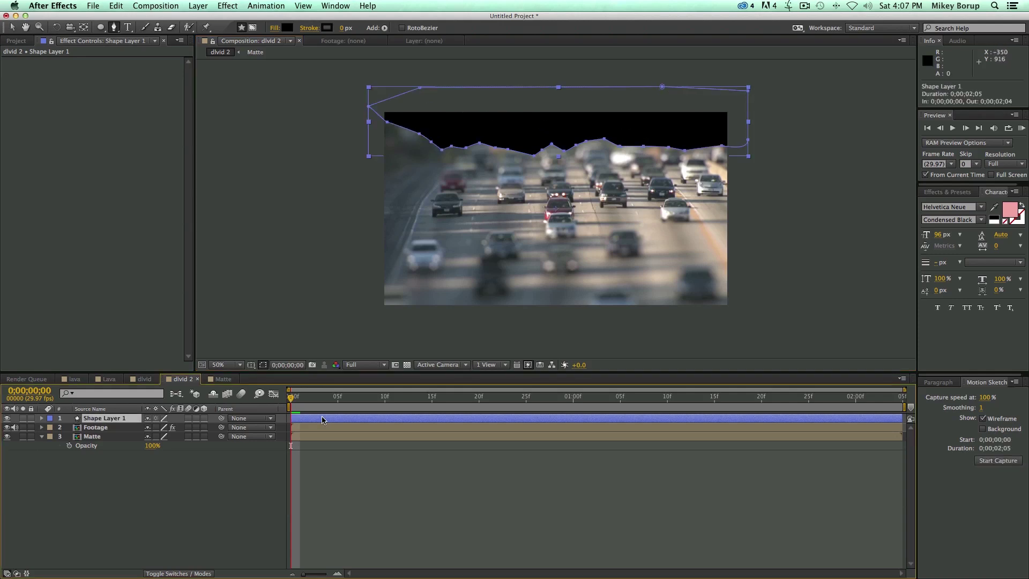
key("super+x")
Paste the hillside shape into the Matte precomp, give it Fast Blur 37, and return to dlvid 2.
double_click(100, 427)
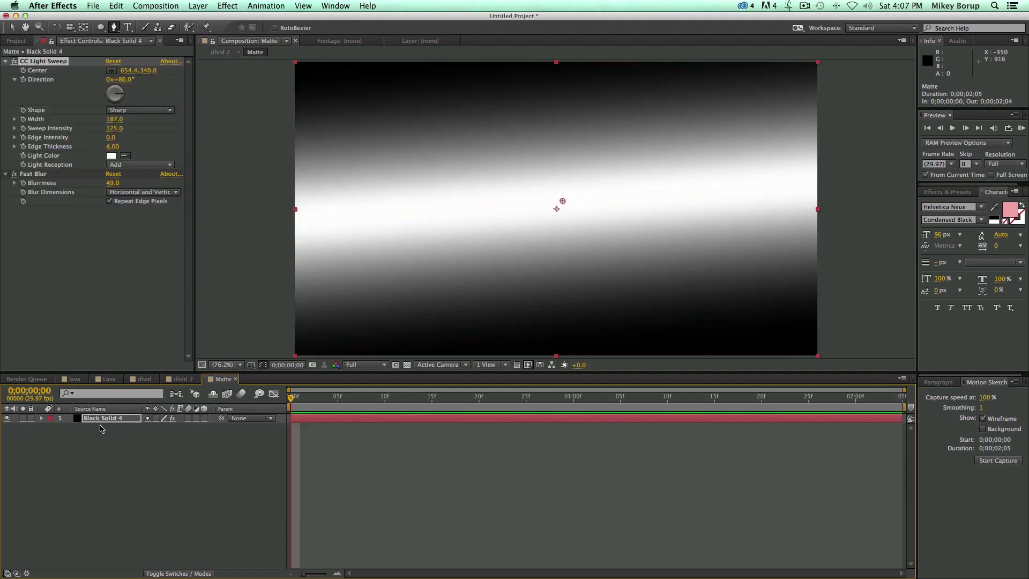
key("super+v")
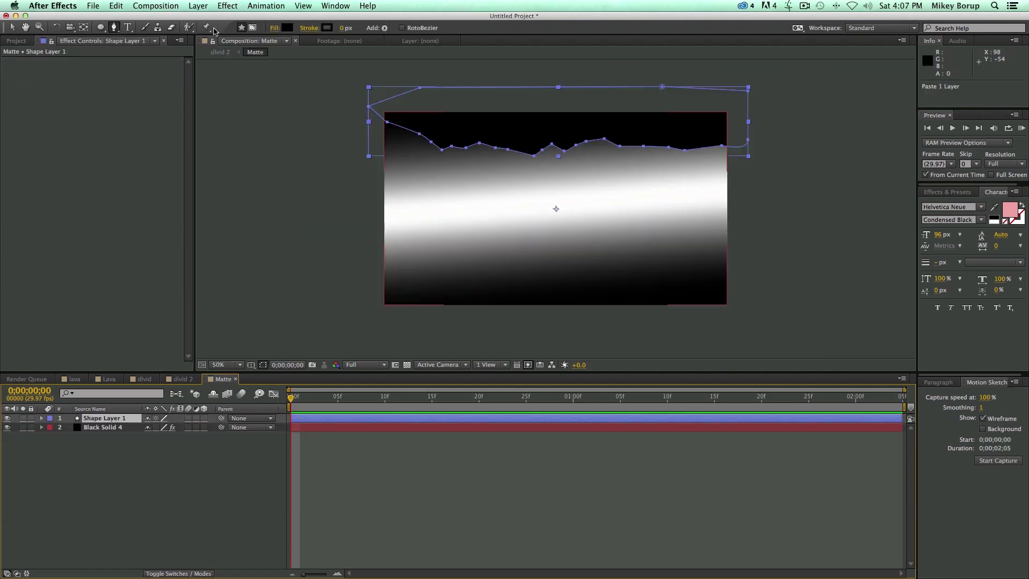
left_click(227, 6)
mouse_move(250, 68)
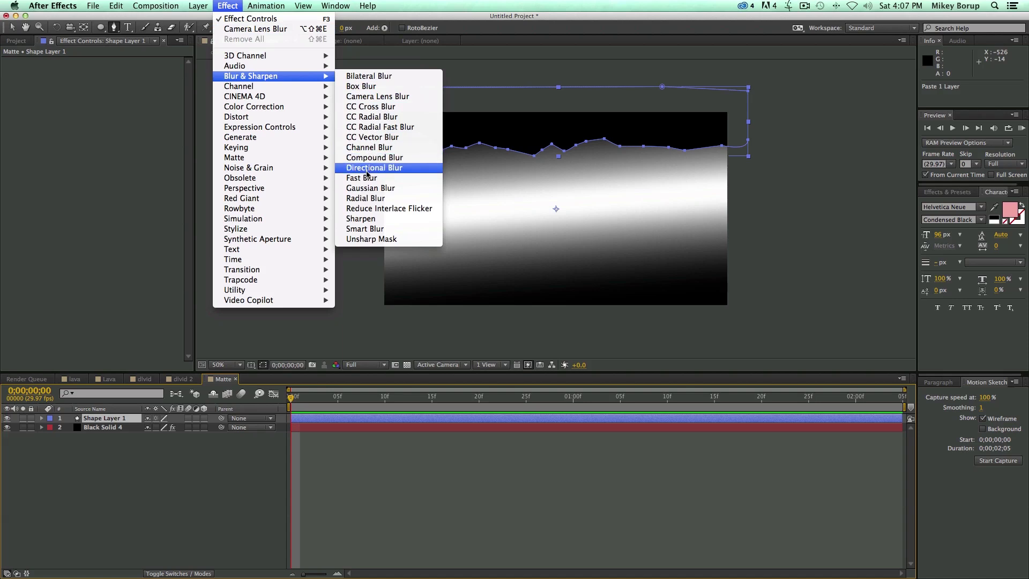
left_click(366, 178)
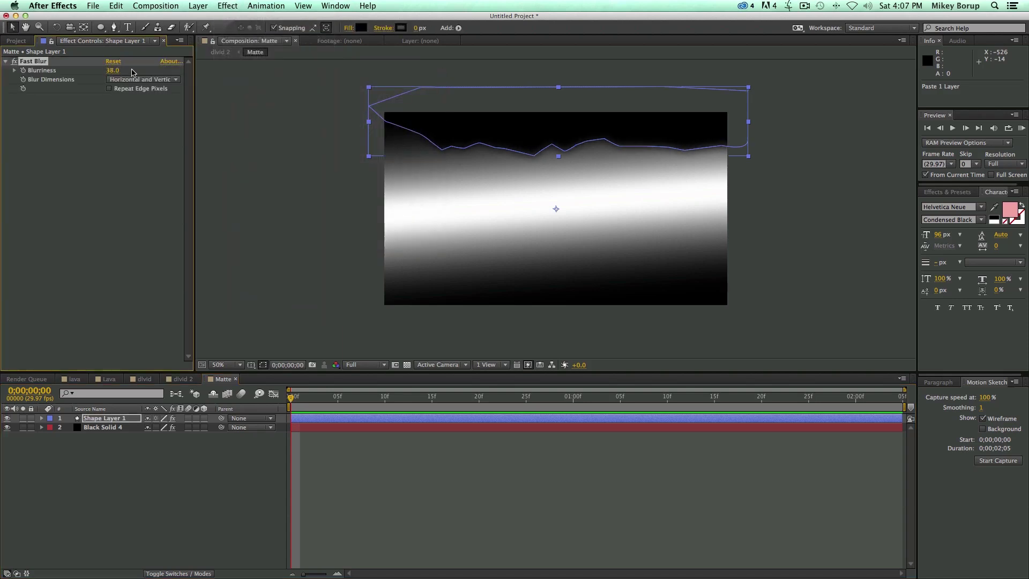
left_click_drag(133, 72, 129, 72)
left_click(121, 380)
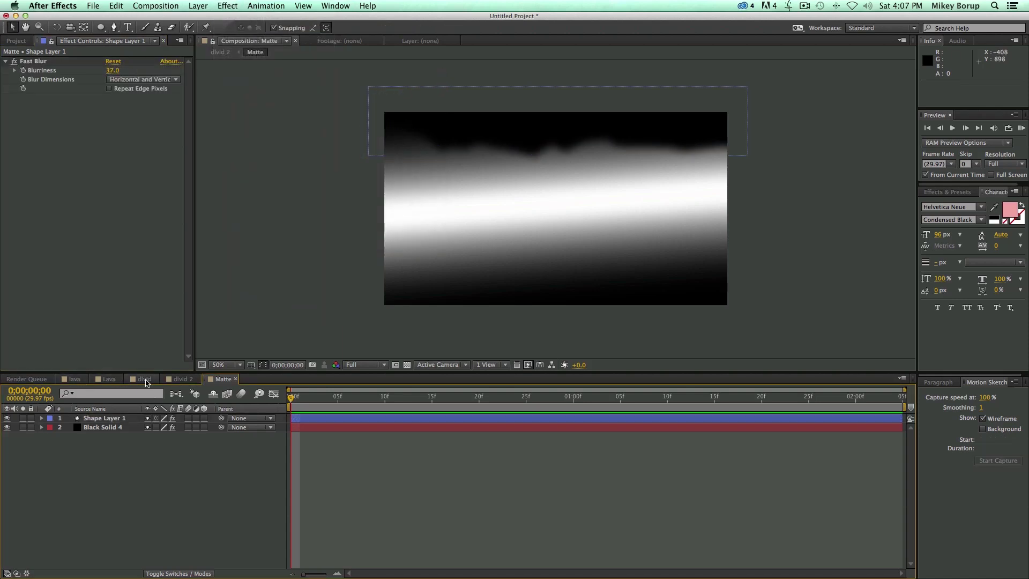
left_click(181, 379)
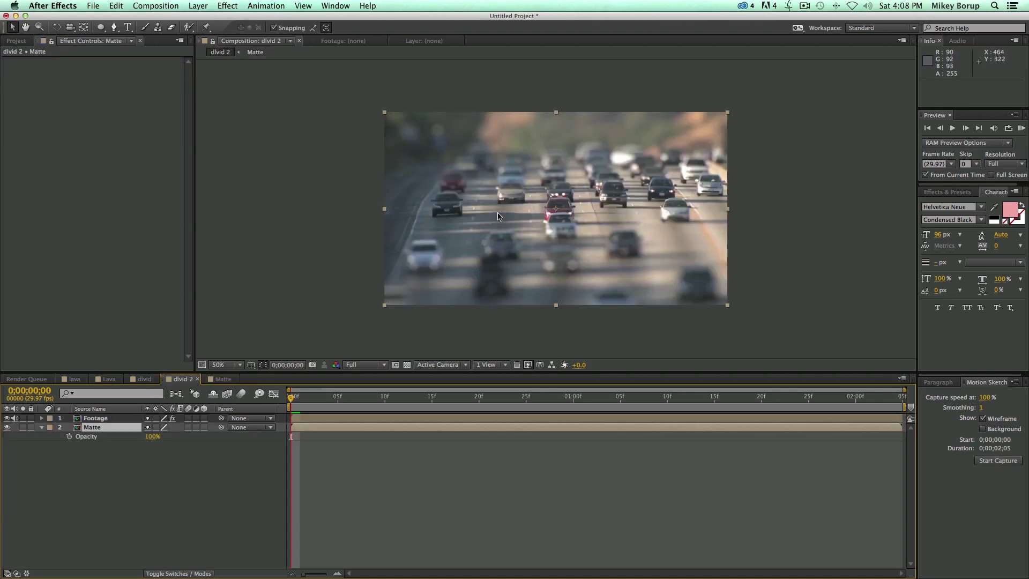
Widen the Matte's light sweep to 247 and strengthen the Footage layer's lens blur.
left_click(229, 379)
left_click(102, 428)
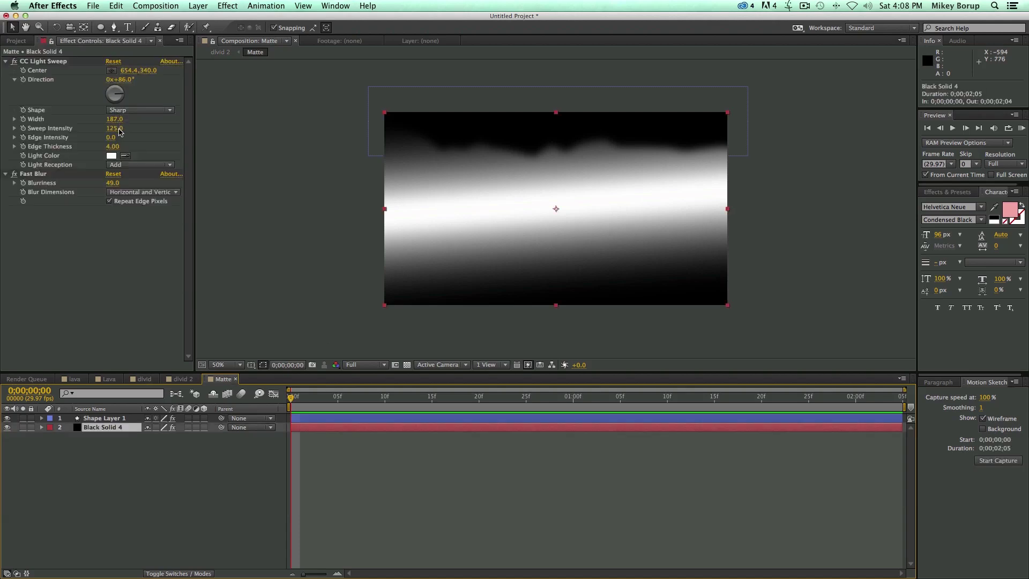
left_click_drag(118, 124, 154, 123)
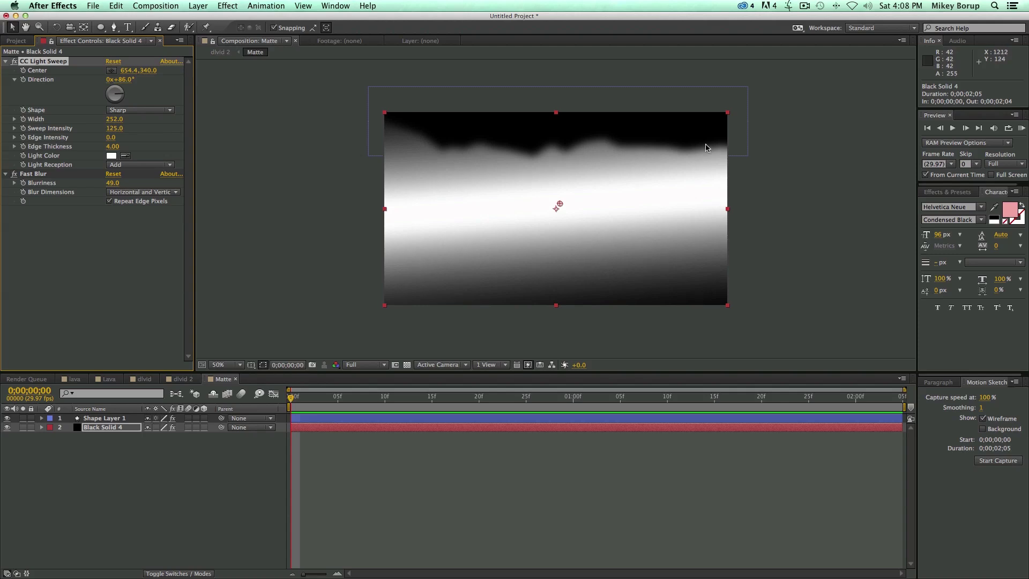
left_click(178, 380)
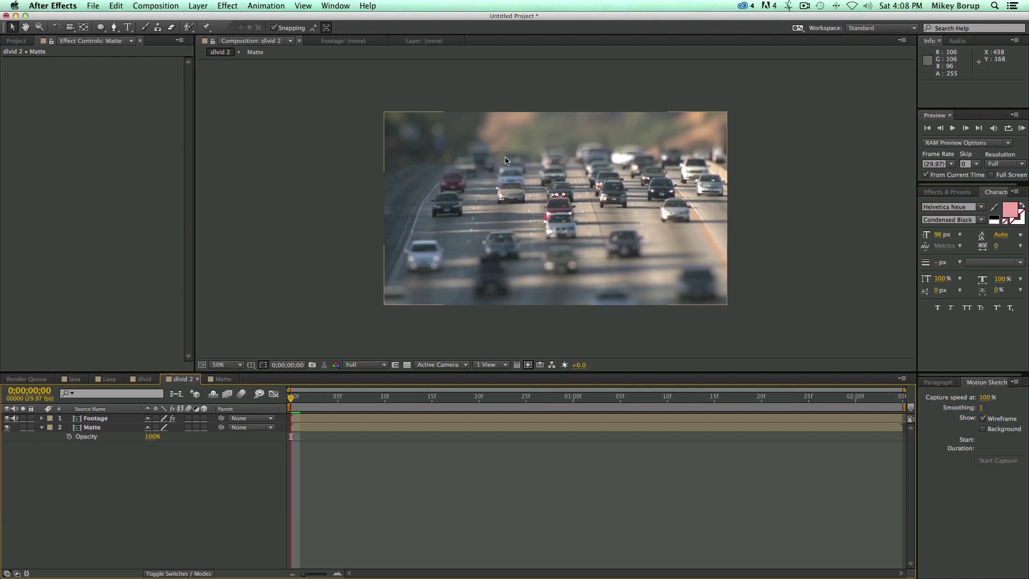
left_click(564, 165)
left_click_drag(117, 90, 137, 92)
Widen and brighten the sweep band, then preview and compare the Matte and dlvid 2 comps.
left_click(223, 379)
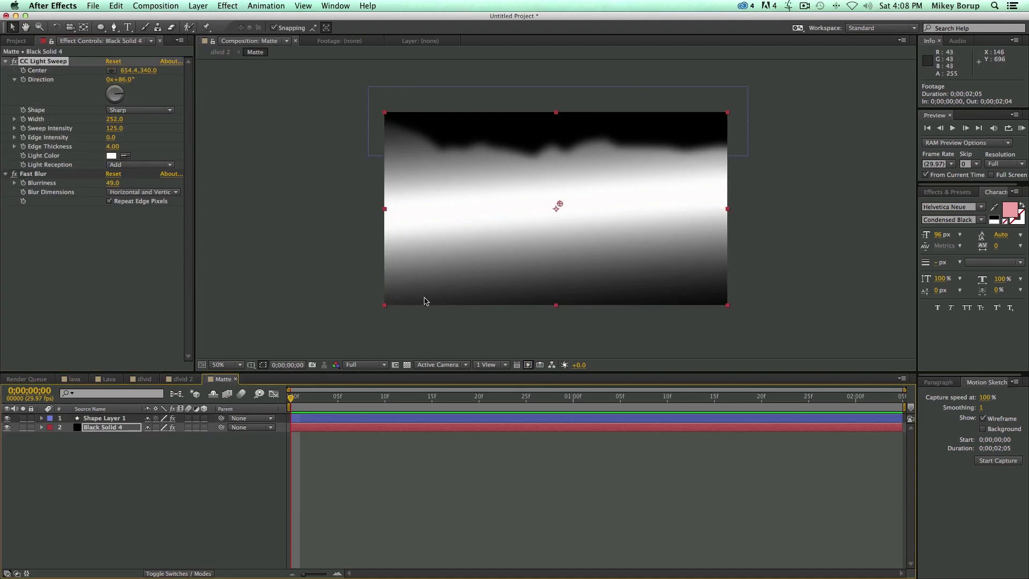
mouse_move(114, 119)
left_mouse_down()
mouse_move(131, 120)
mouse_move(115, 129)
left_mouse_up()
left_click(180, 379)
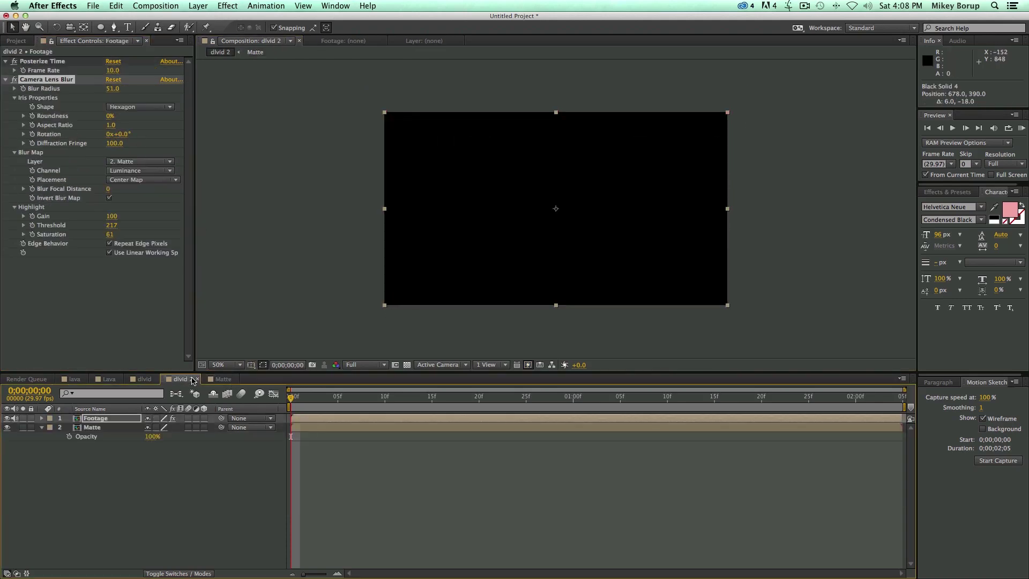
key("F2")
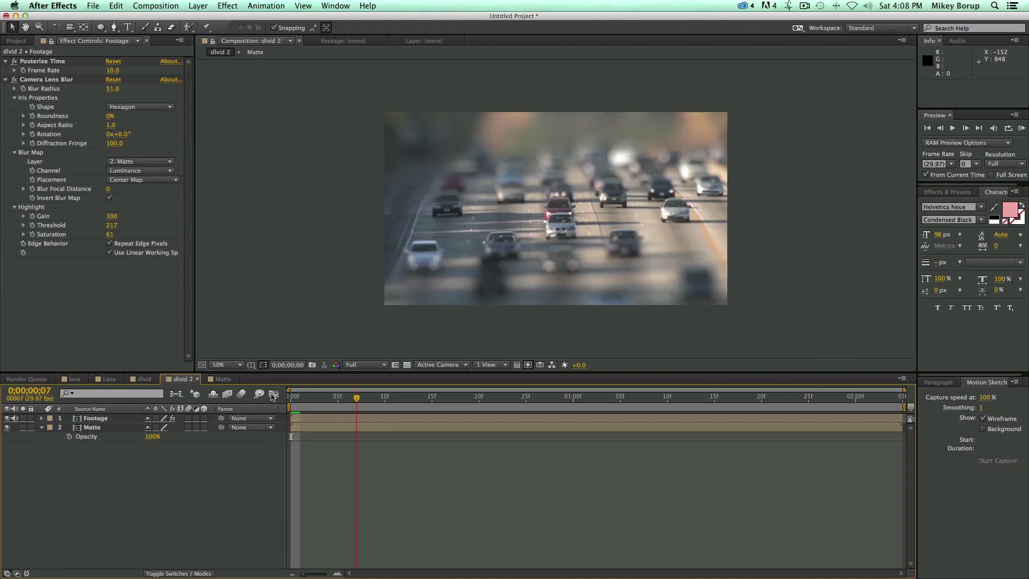
key("KP_0")
left_click(222, 379)
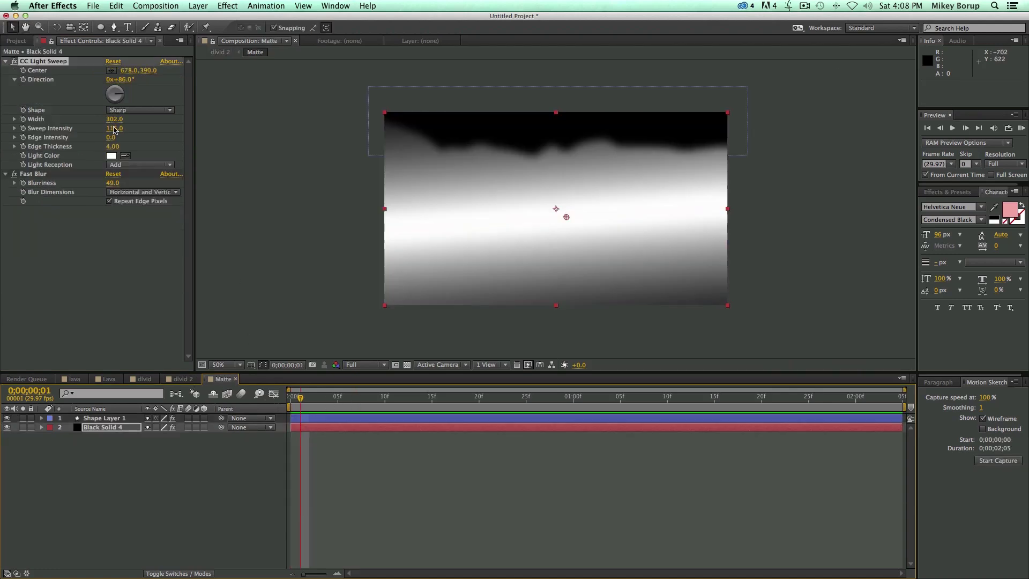
left_click(181, 379)
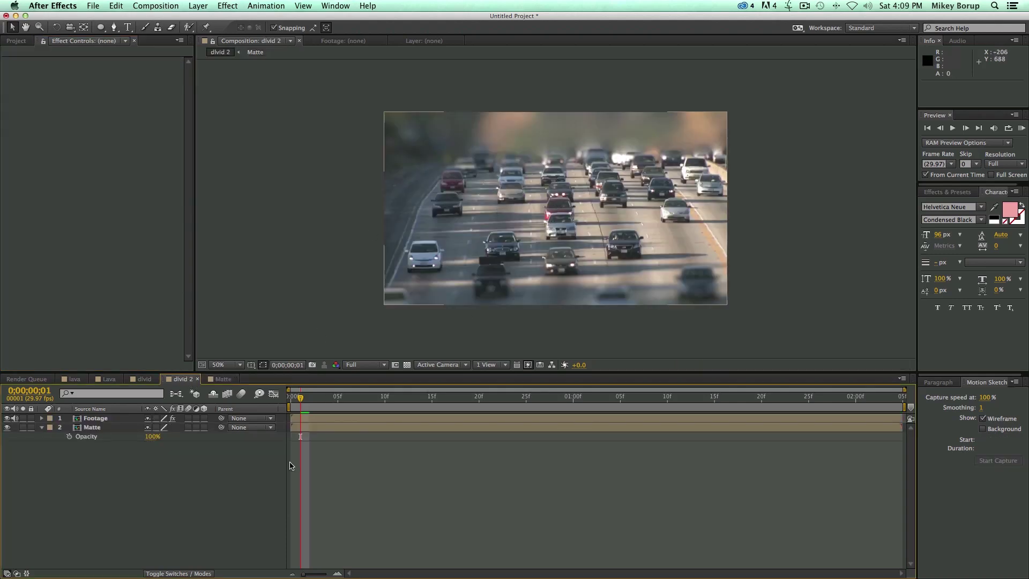
left_click(221, 379)
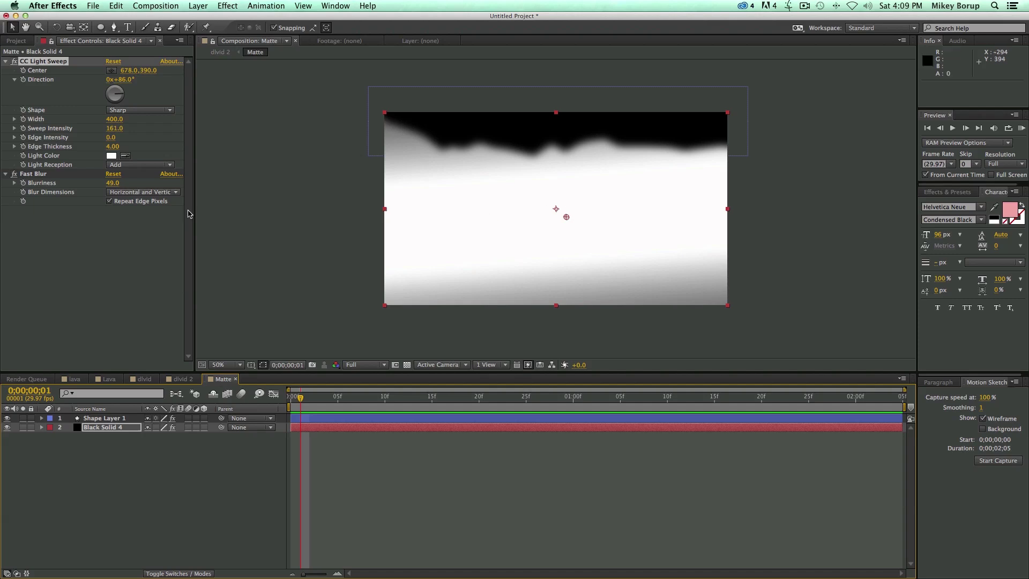
left_click(181, 379)
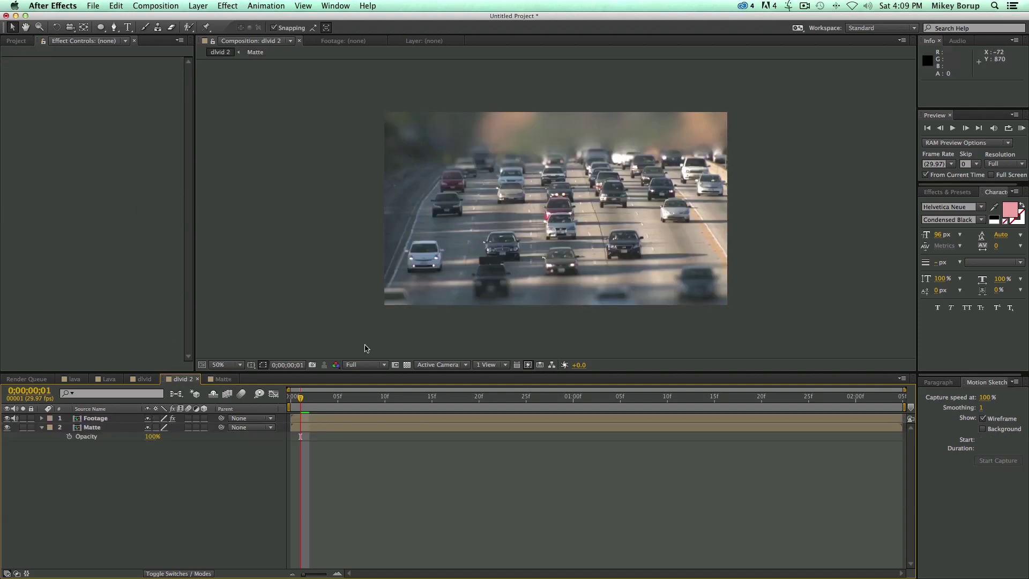
left_click(224, 380)
Dim the light sweep intensity to 113 and try the Smooth and Linear sweep shapes.
left_click_drag(115, 129, 90, 130)
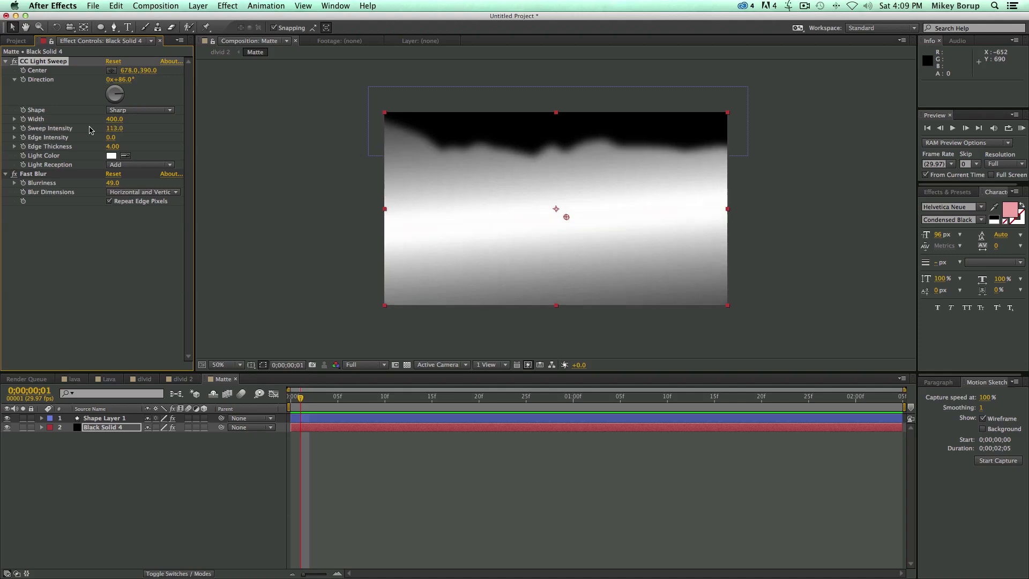
left_click(158, 111)
left_click(141, 130)
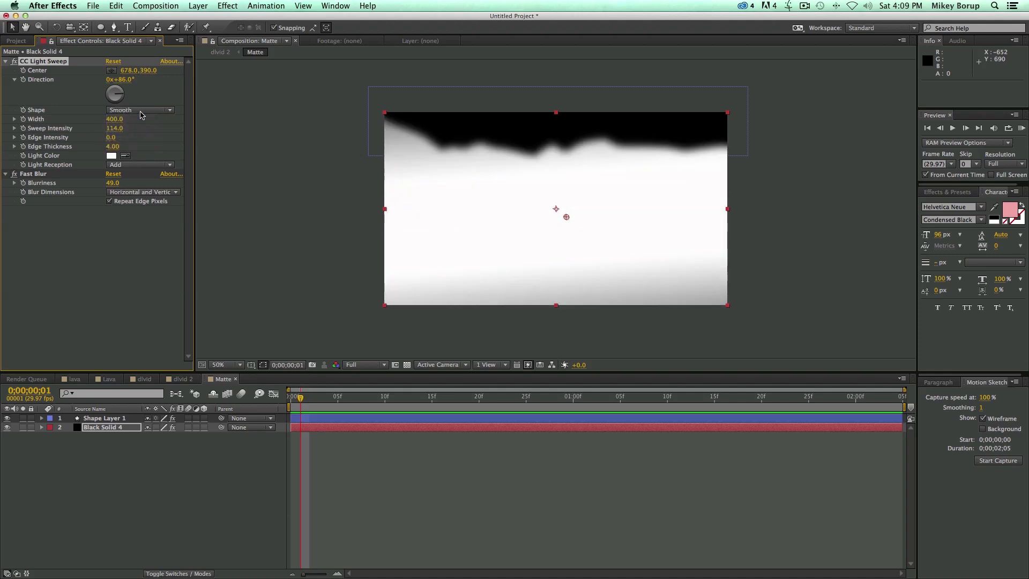
left_click(140, 111)
left_click(143, 123)
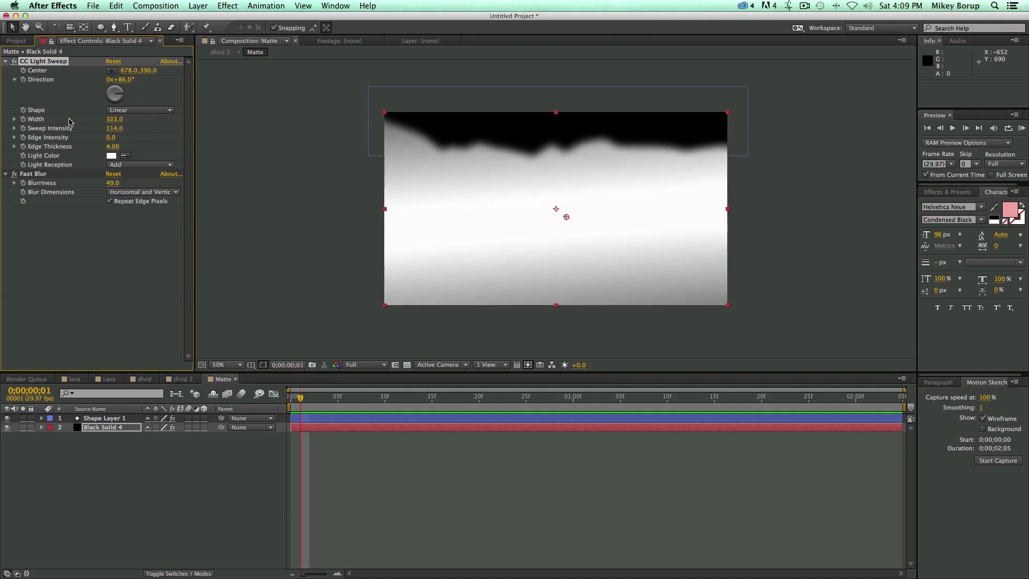
Narrow the sweep width to 219, set the shape to Sharp, and reduce lens blur radius to 31.
left_click(220, 52)
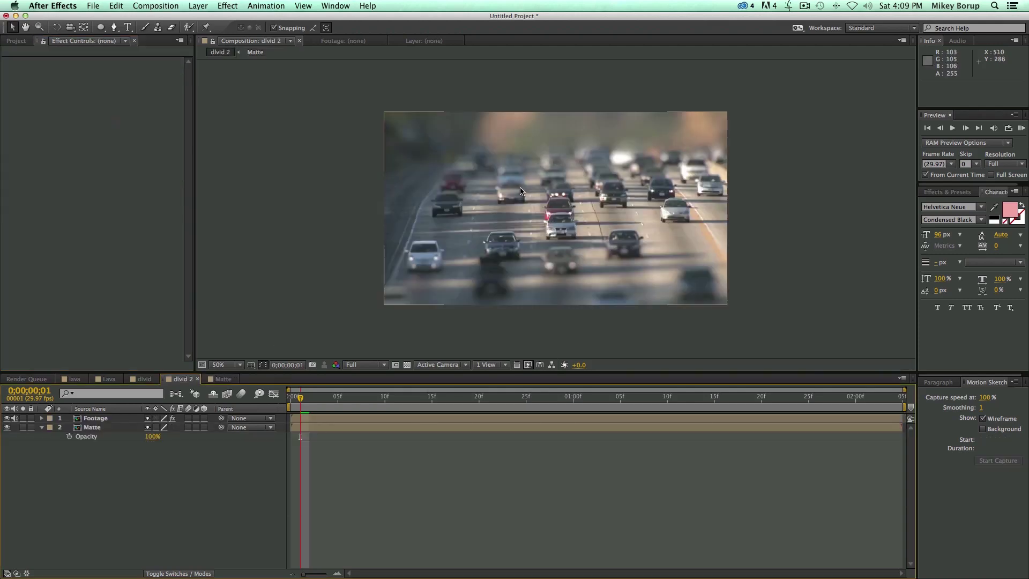
left_click(223, 378)
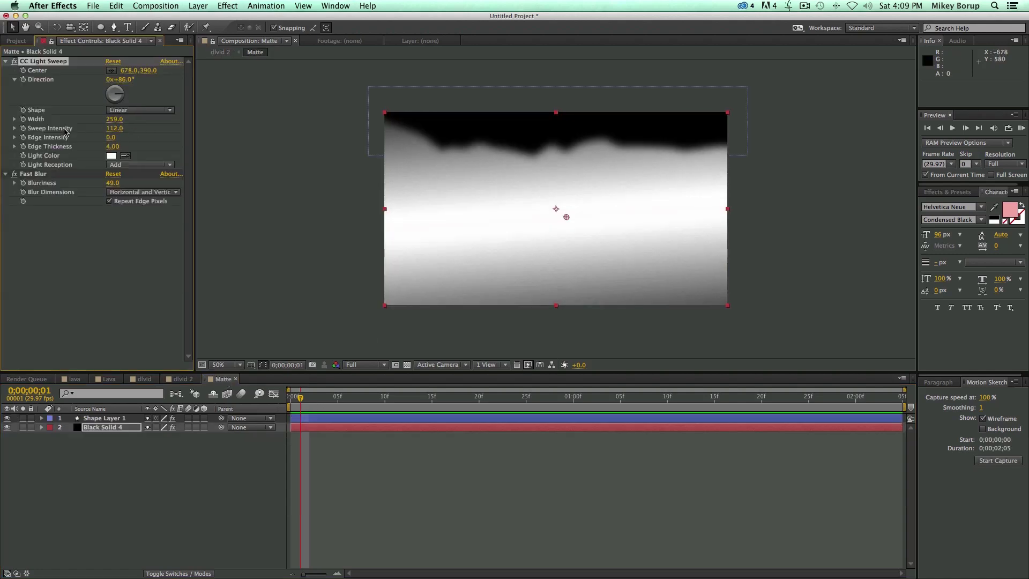
left_click_drag(119, 123, 96, 120)
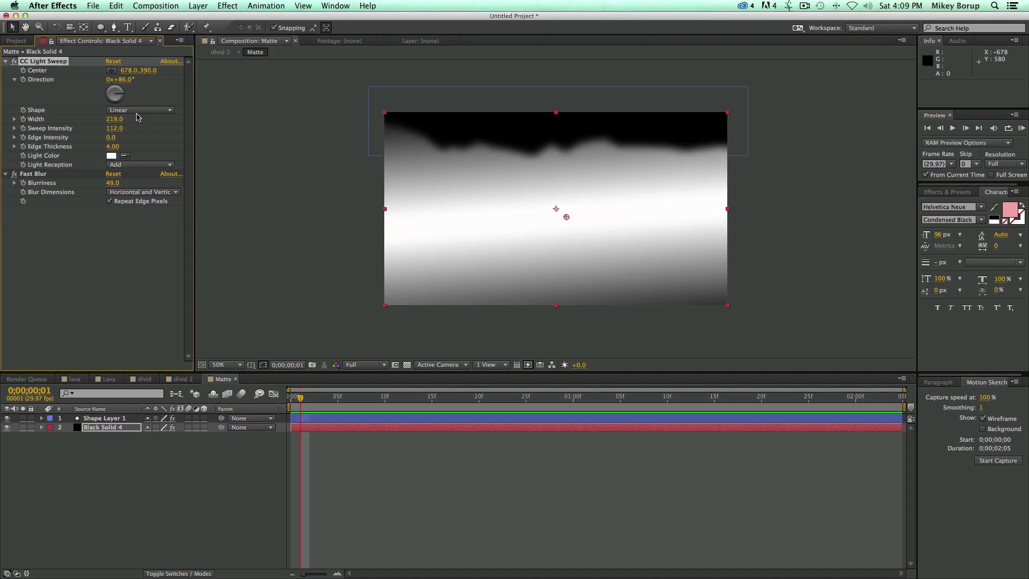
left_click(180, 379)
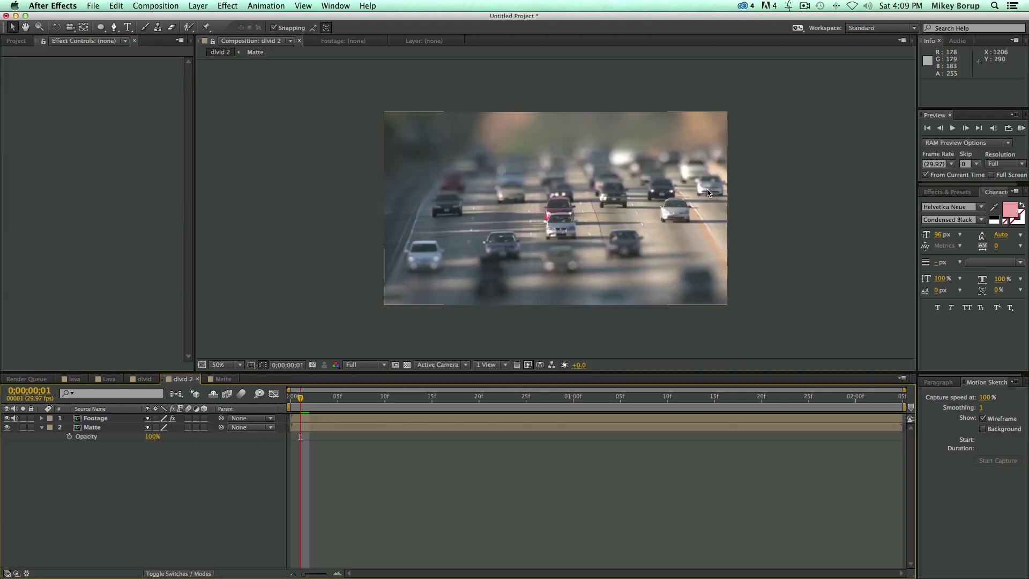
left_click(223, 379)
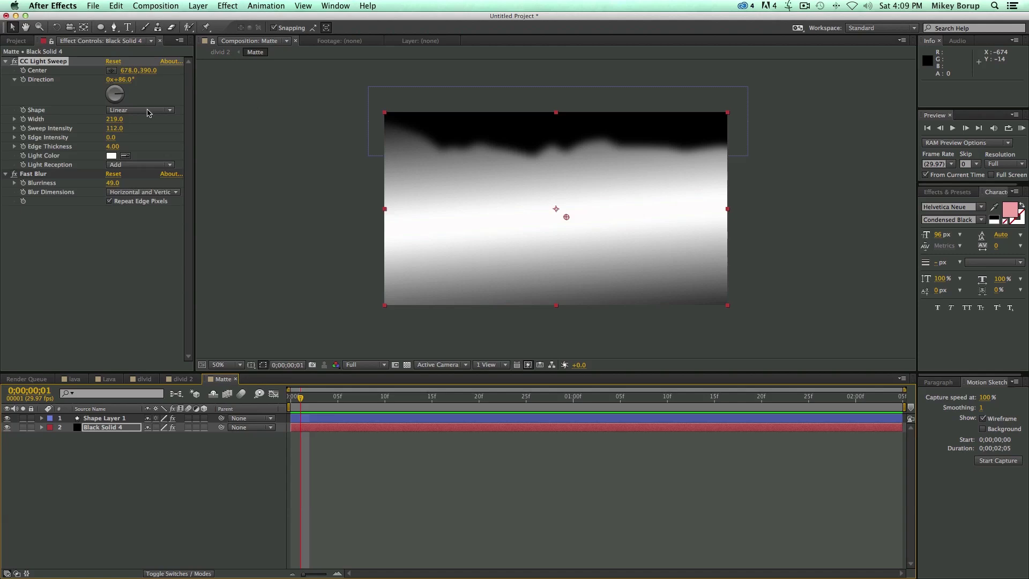
left_click(143, 110)
left_click(147, 142)
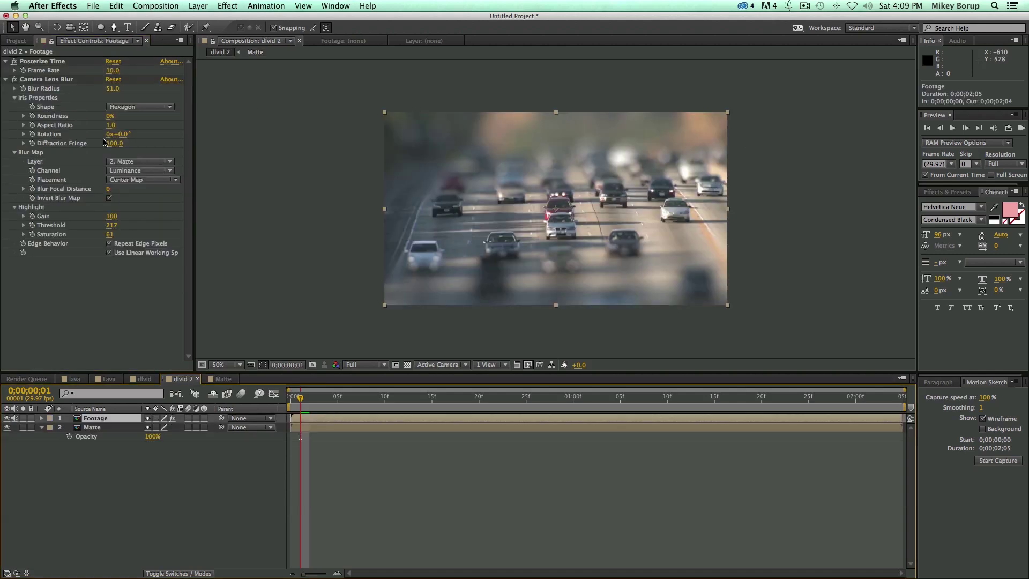
left_click_drag(113, 90, 102, 89)
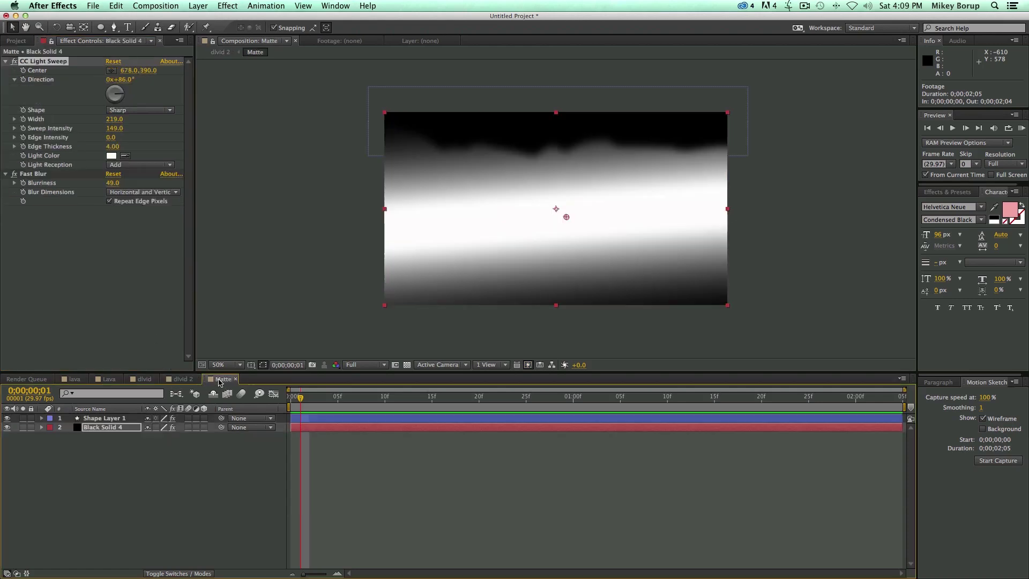
left_click(481, 453)
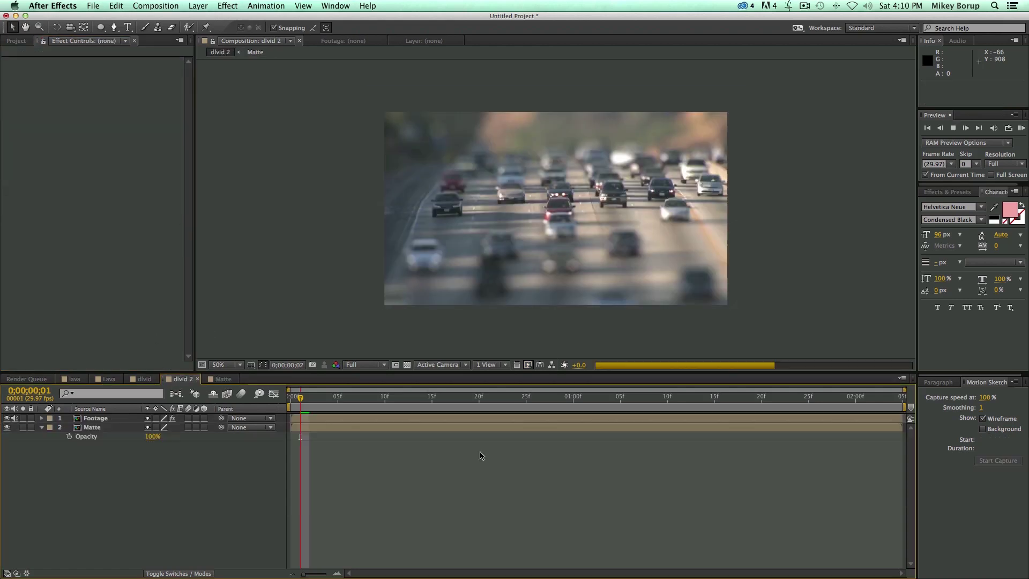
Preview the tilt-shift, stop at frame 7, and check the Matte precomp before returning to dlvid 2.
key("space")
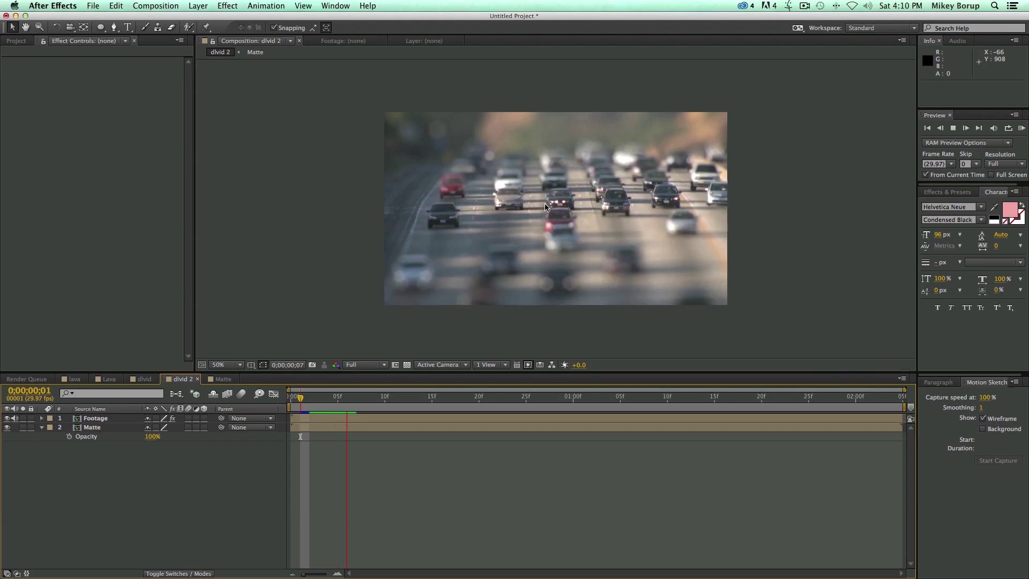
left_click(465, 501)
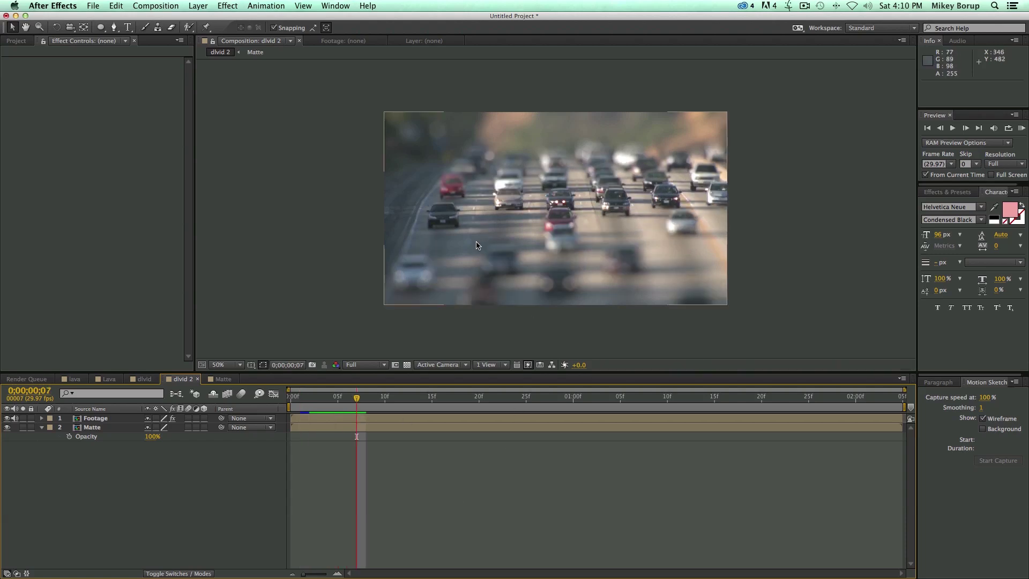
double_click(97, 427)
left_click(180, 379)
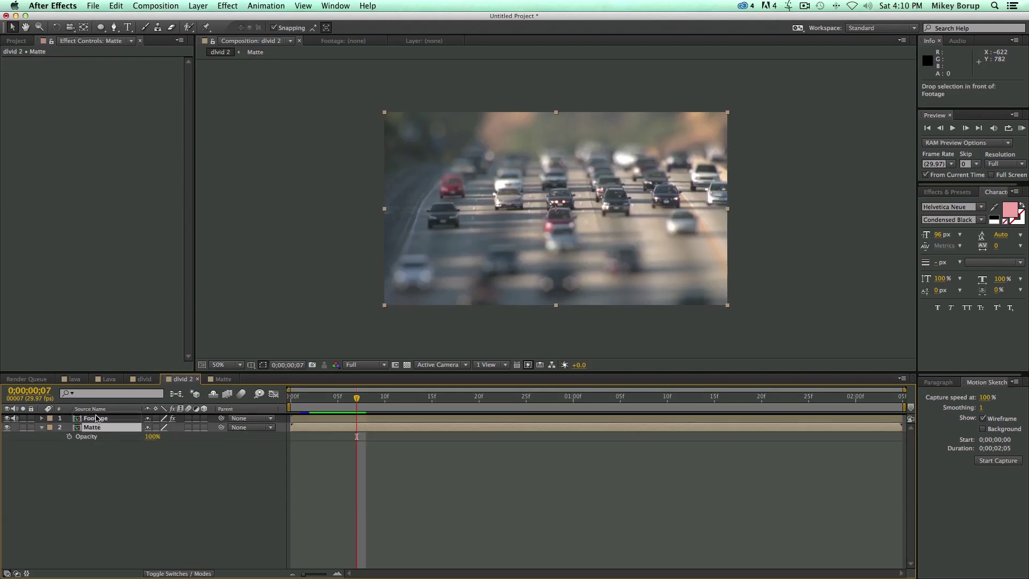
Move the Matte layer above Footage, compare at 46% opacity, then restore it to 100%.
left_click_drag(94, 427, 94, 415)
key("t")
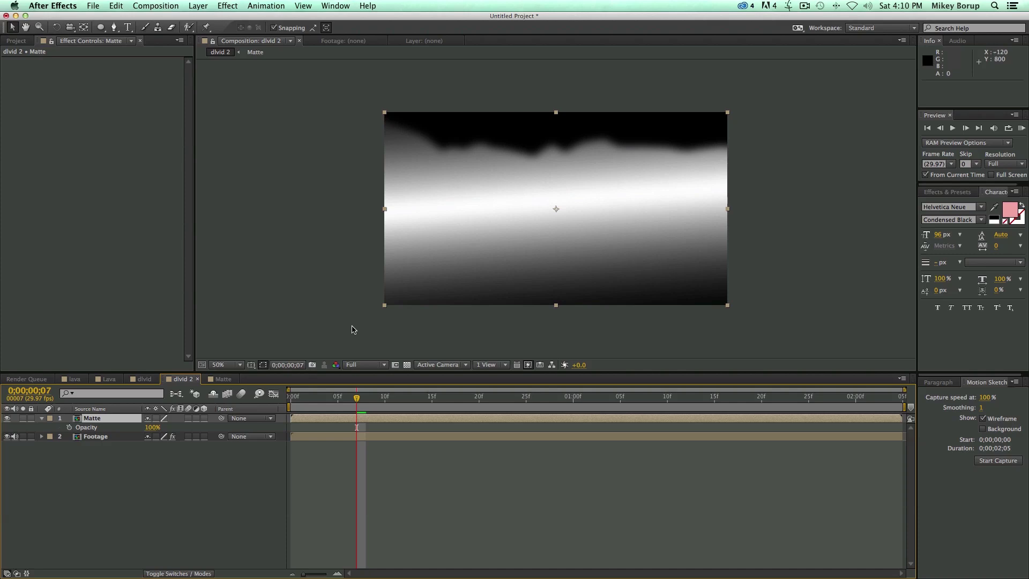
left_click_drag(152, 427, 530, 197)
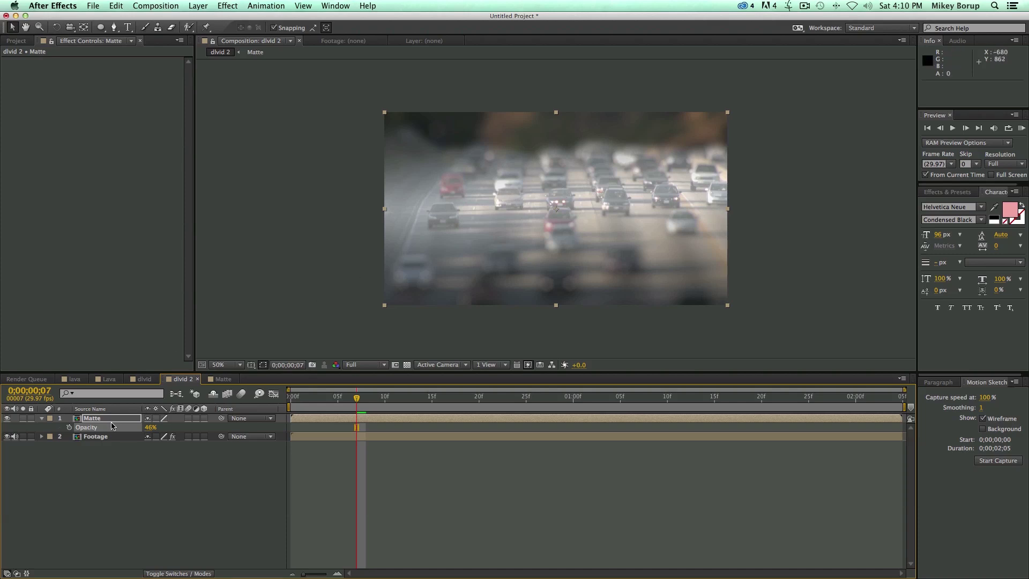
left_click_drag(150, 427, 437, 278)
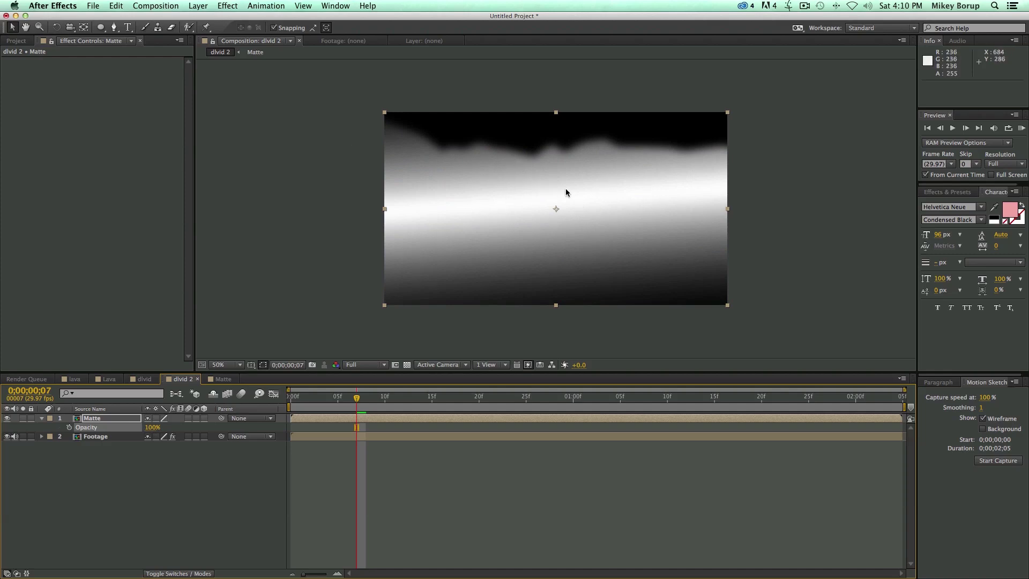
Create a 'Small World' text layer and position it over the frame.
key("ctrl+t")
left_click(497, 179)
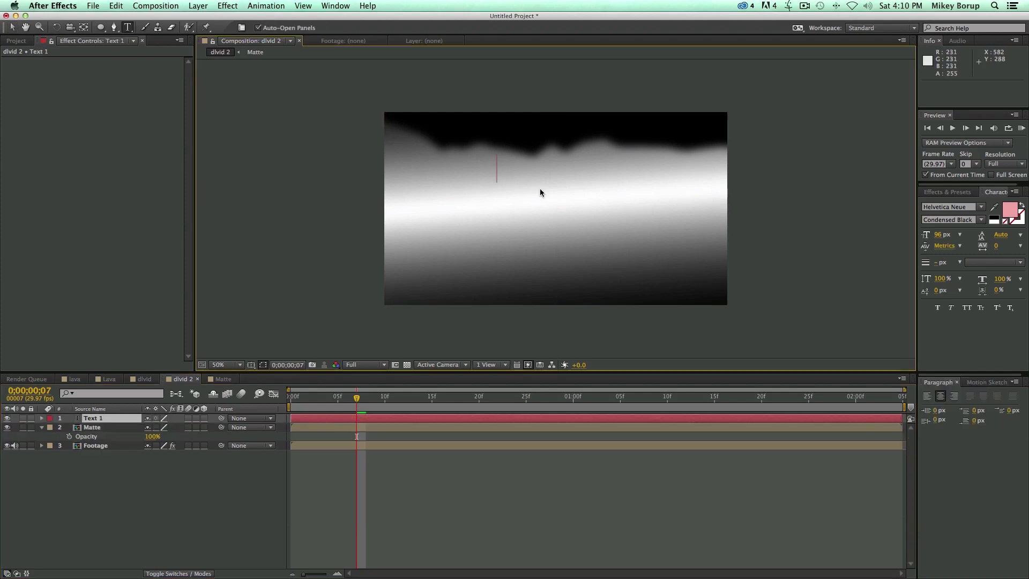
type("Small")
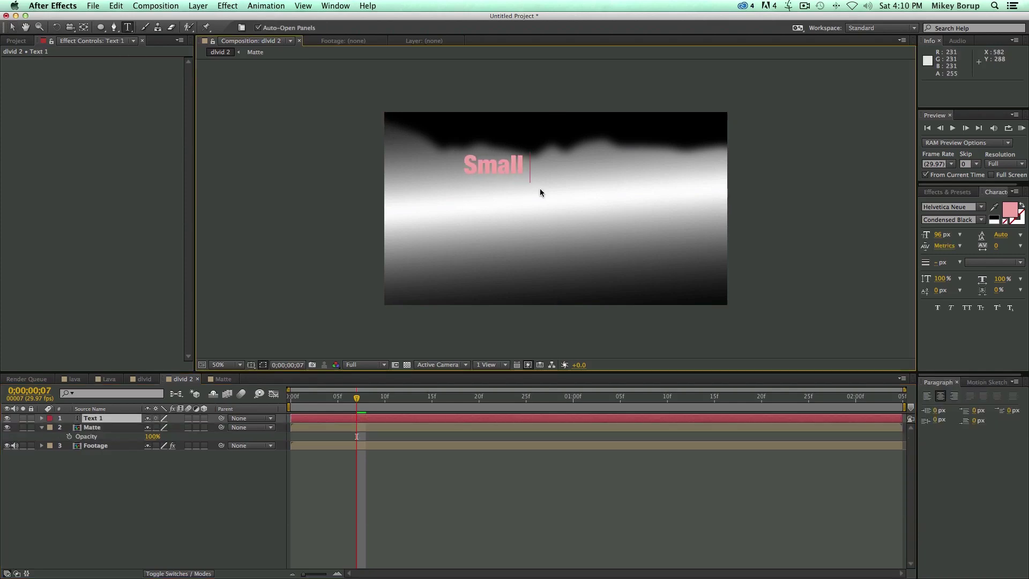
type(" World")
key("KP_Enter")
left_click_drag(549, 164, 606, 194)
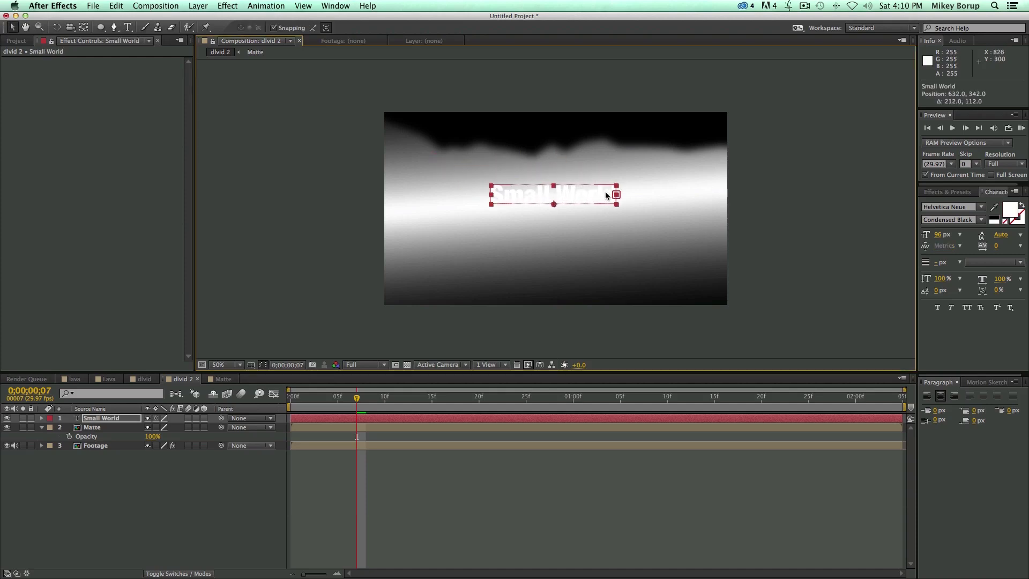
Make the title 3D, rotated X 8° and Y −23°, and move Matte beneath Footage.
left_click(204, 418)
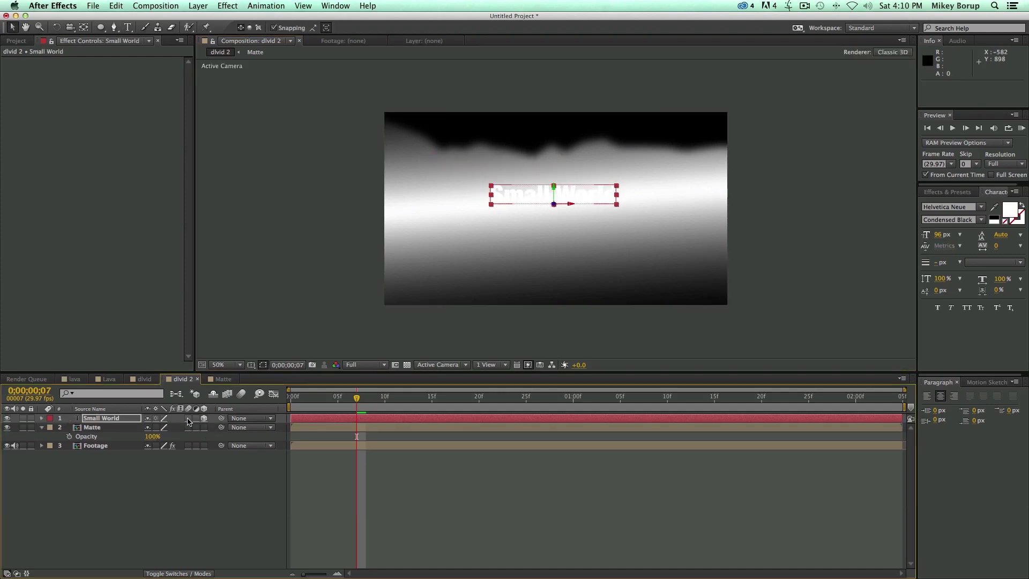
key("r")
mouse_move(162, 445)
left_mouse_down()
mouse_move(150, 446)
mouse_move(163, 458)
left_mouse_up()
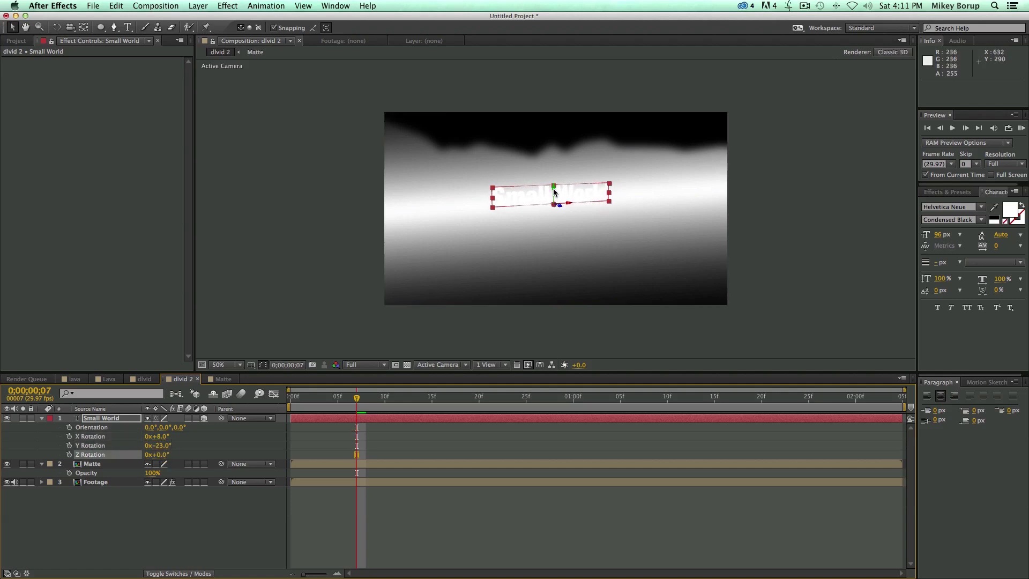
mouse_move(554, 191)
left_mouse_down()
mouse_move(555, 174)
mouse_move(564, 187)
mouse_move(555, 187)
mouse_move(572, 187)
left_mouse_up()
left_click(104, 467)
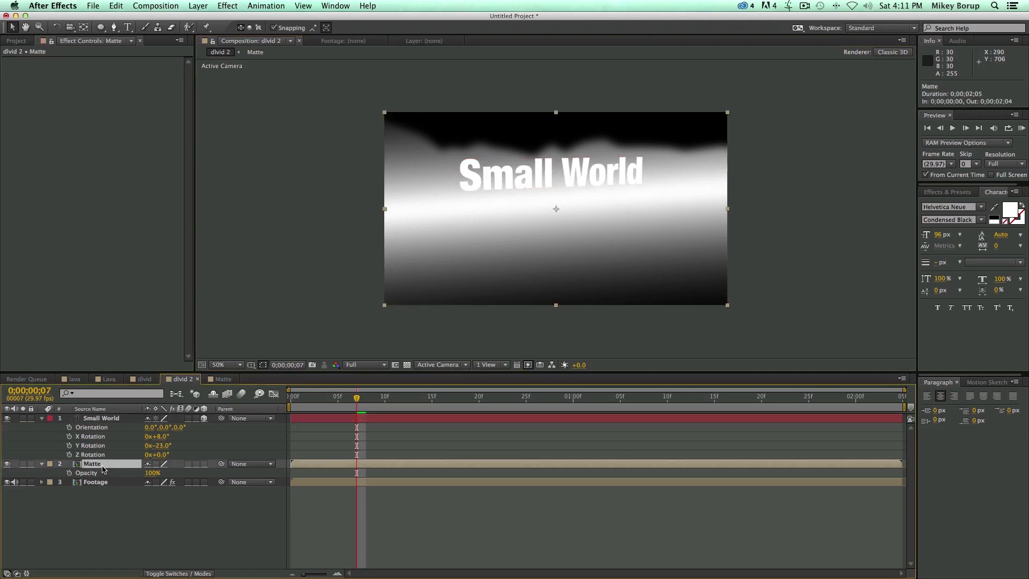
left_click_drag(107, 466, 118, 491)
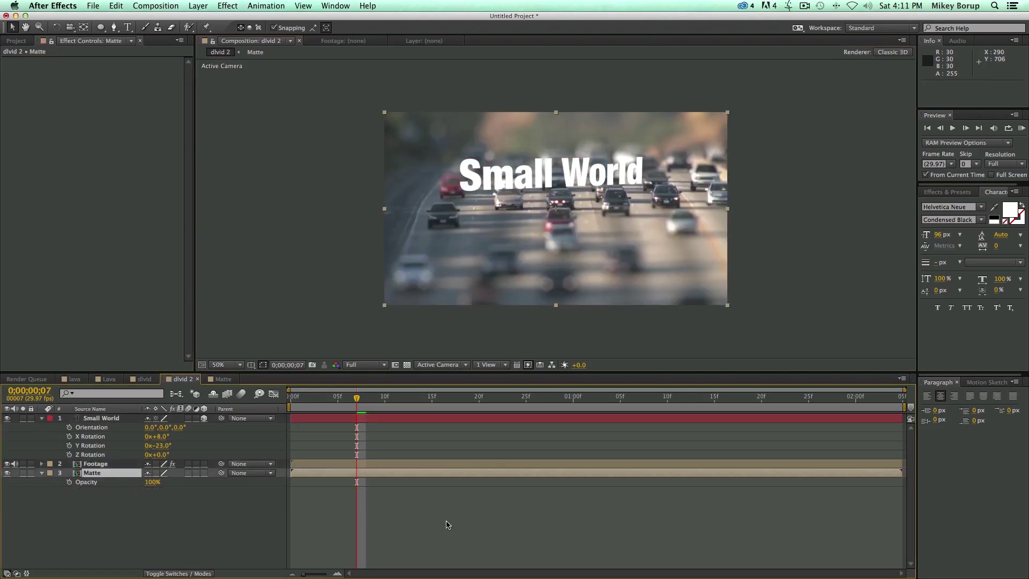
left_click_drag(540, 181, 550, 177)
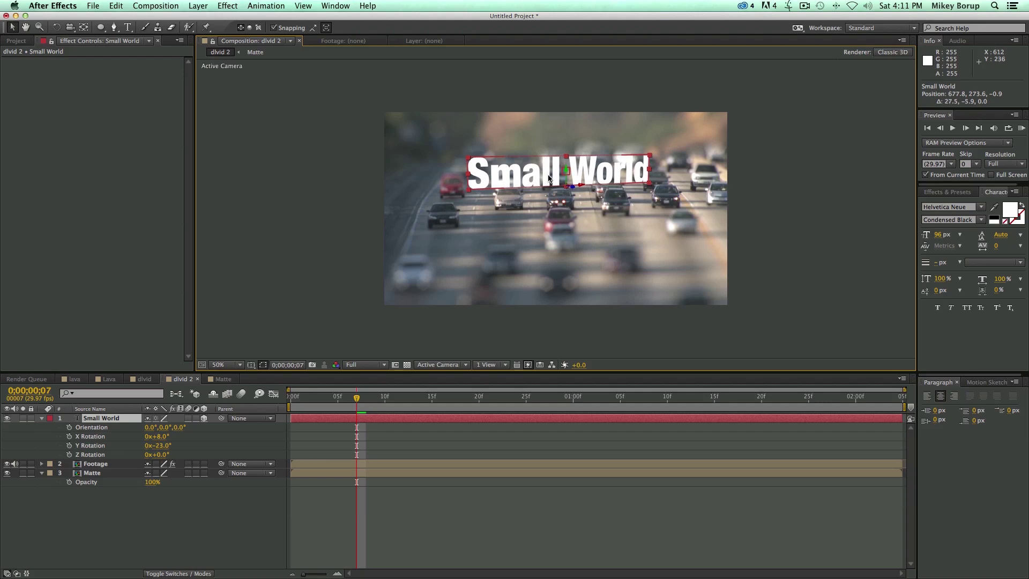
Add Light 1 and place it to the upper right of the title.
left_click(484, 520)
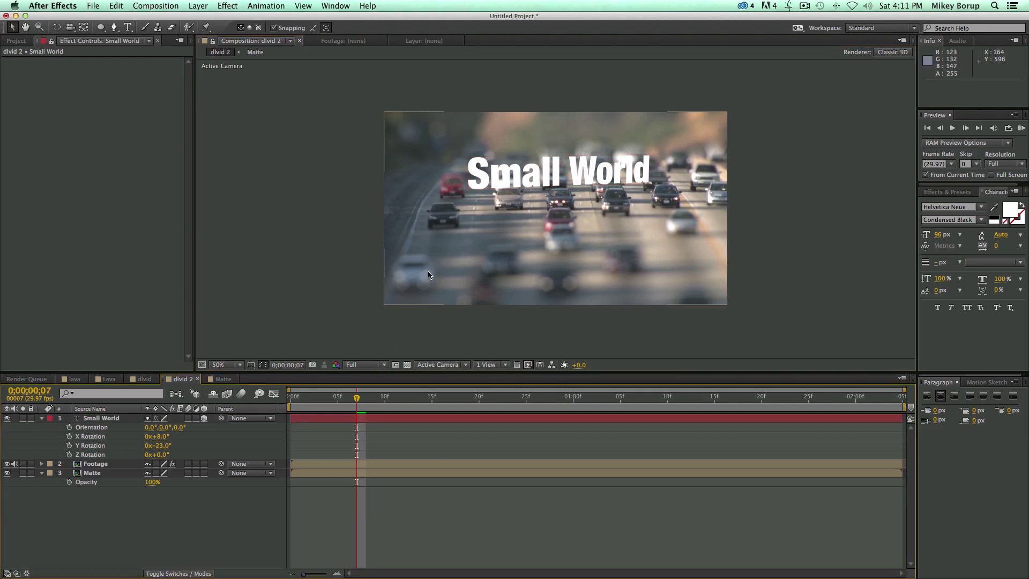
left_click(208, 6)
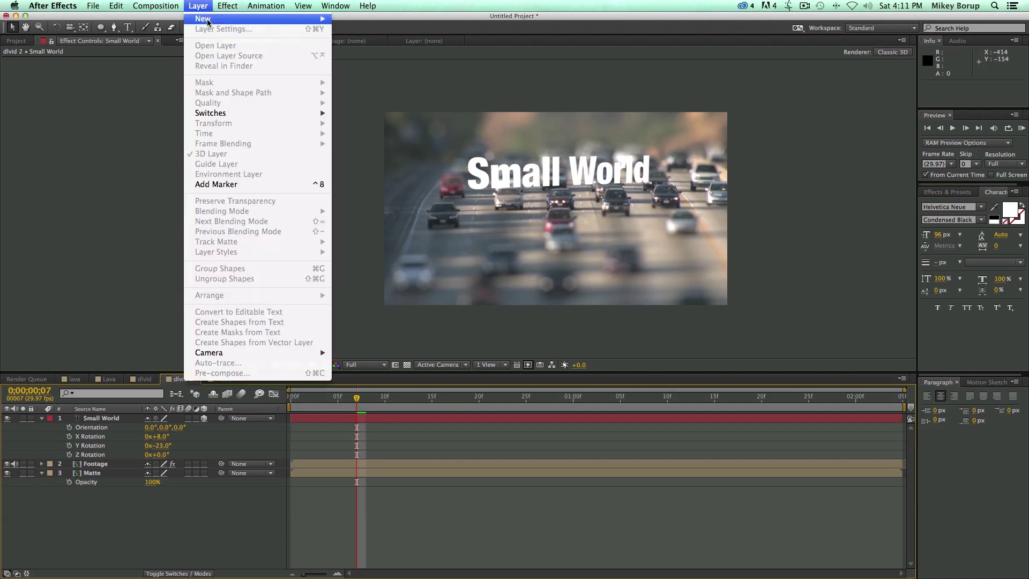
left_click(550, 229)
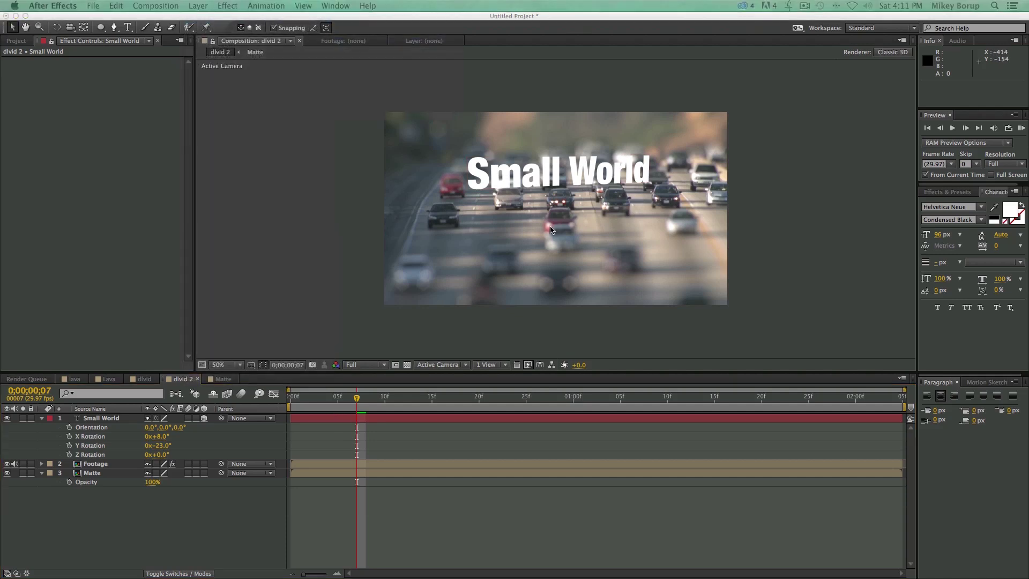
left_click(247, 394)
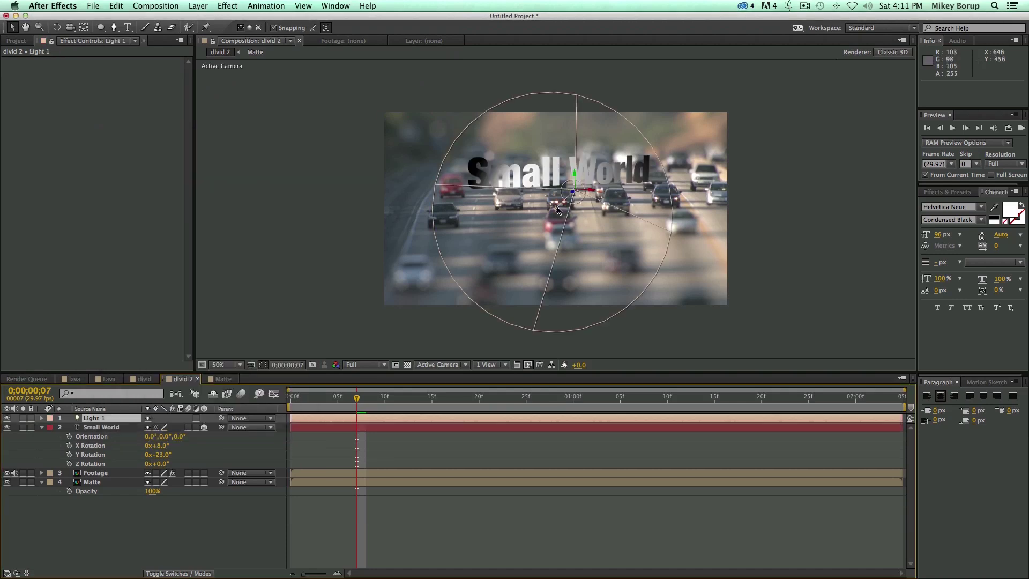
left_click_drag(573, 194, 677, 98)
left_click(677, 98)
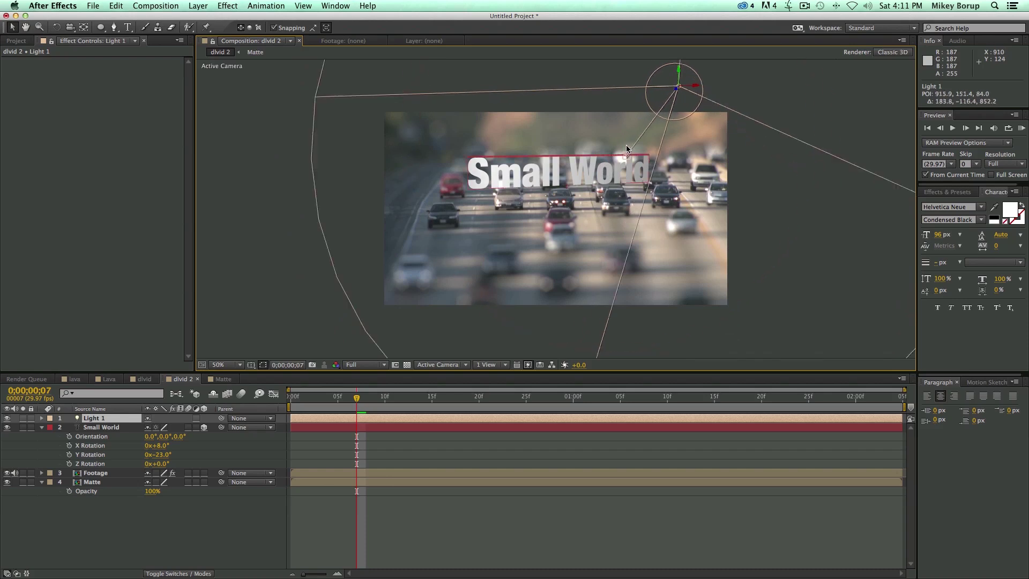
left_click(300, 466)
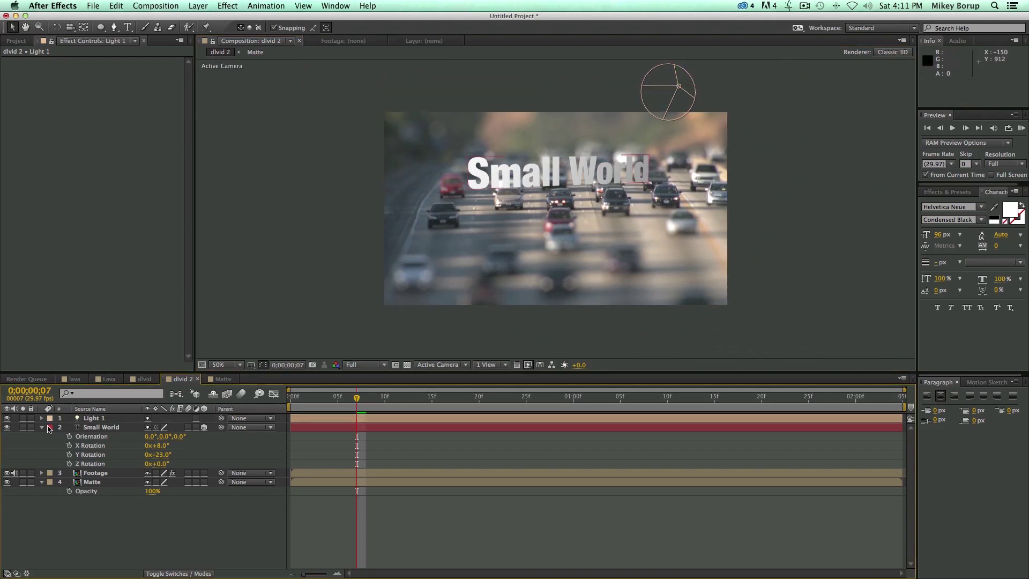
Duplicate the Small World layer and fill the three copies with black.
left_click(43, 428)
left_click(113, 428)
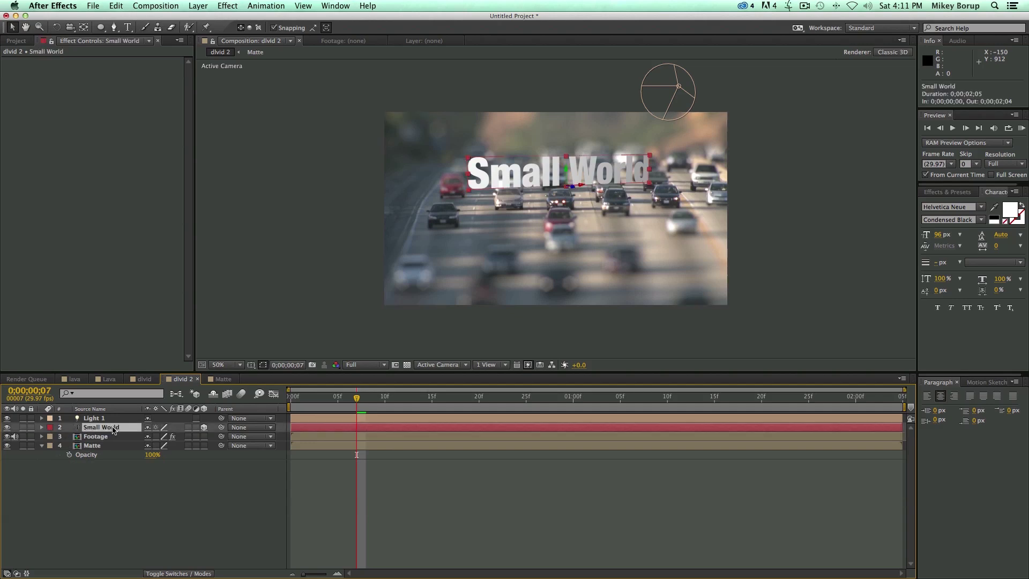
key("super+d")
key("super+d")
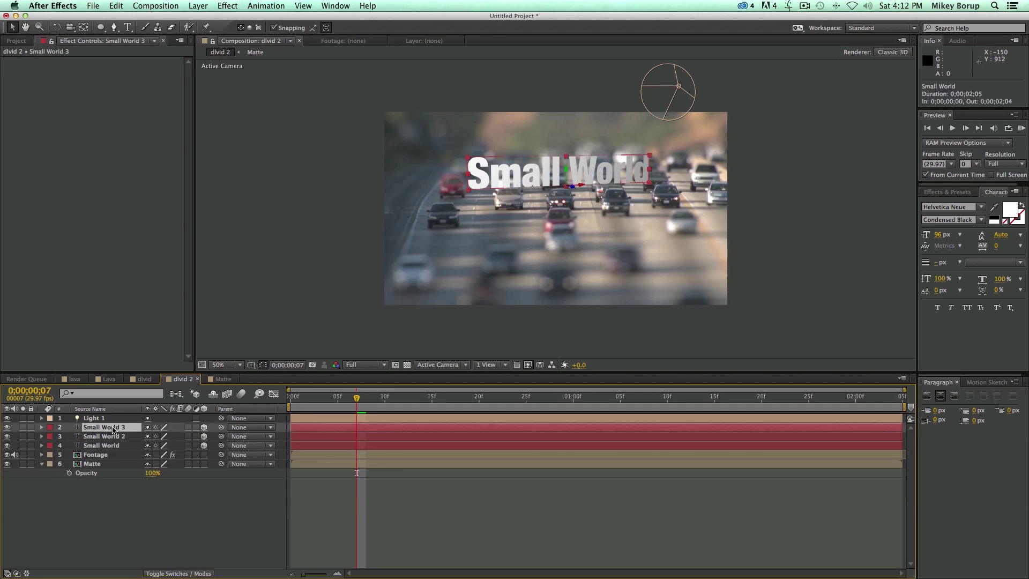
key("super+d")
left_click(113, 436)
left_click(113, 454, "shift")
left_click(994, 219)
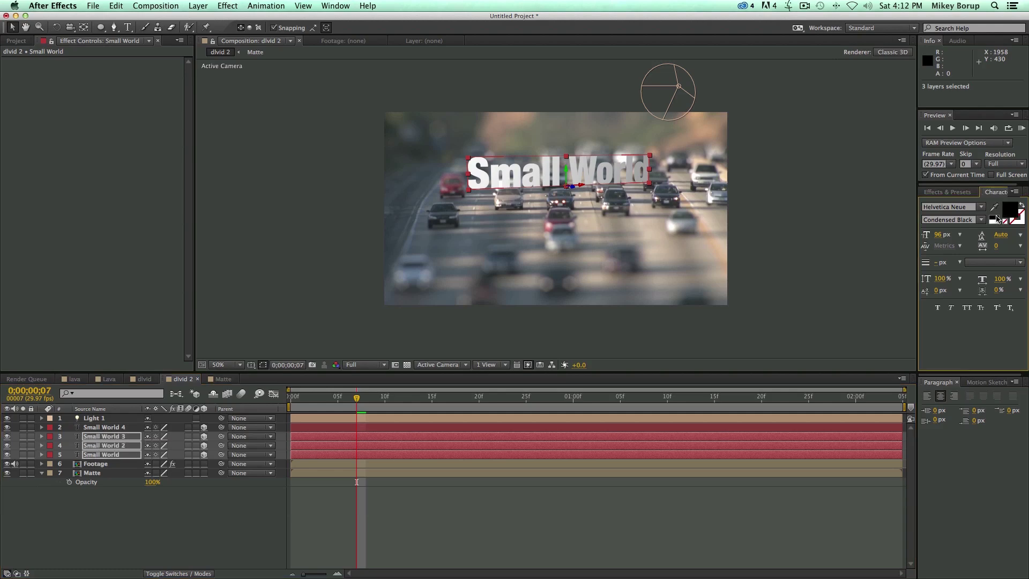
left_click(636, 516)
Offset the black copies' Position Z depths so they stagger behind the title.
key("super+z")
key("p")
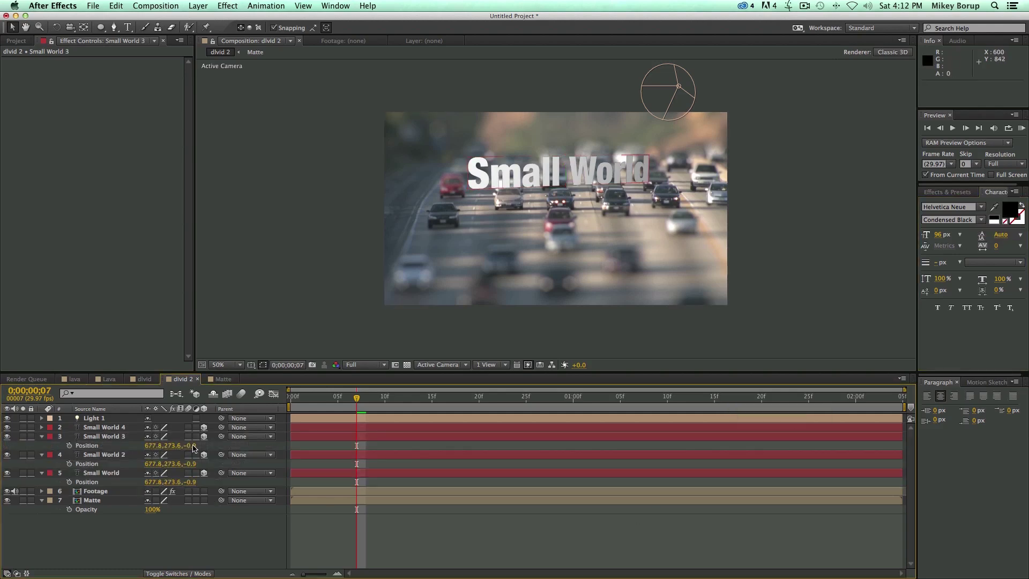
left_click_drag(190, 463, 210, 481)
left_click(190, 481)
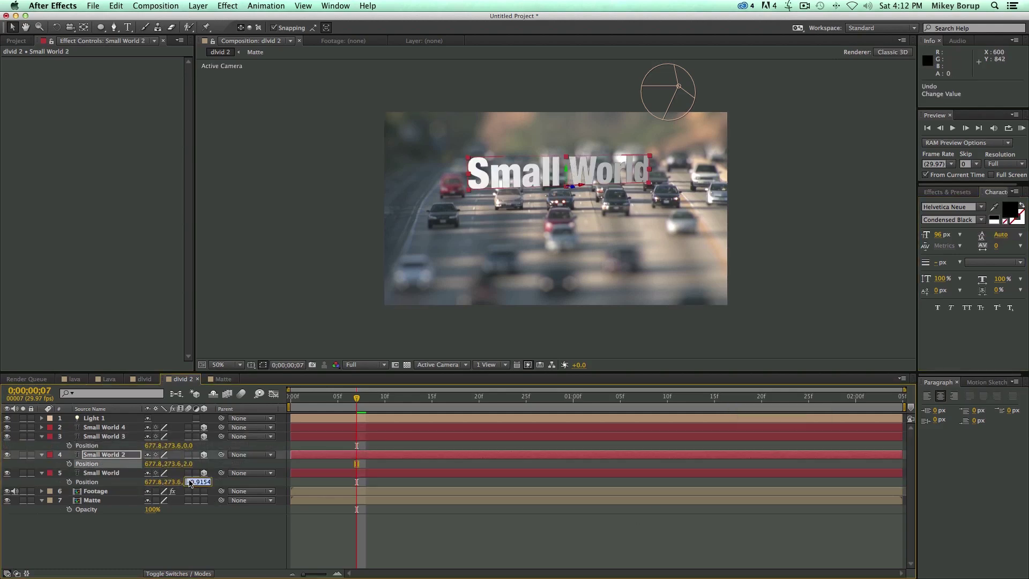
type("4")
key("Return")
left_click(565, 183)
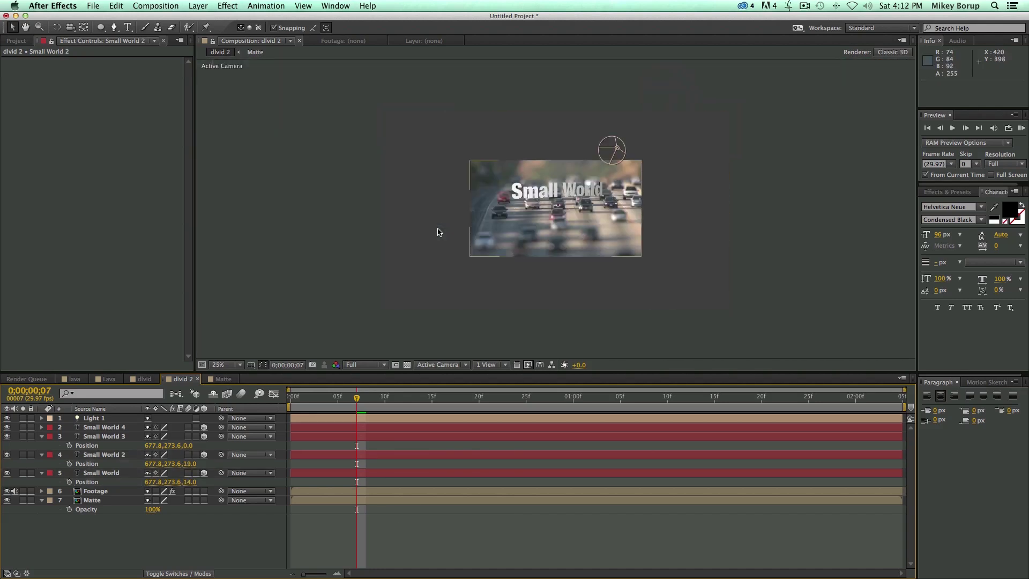
key("Home")
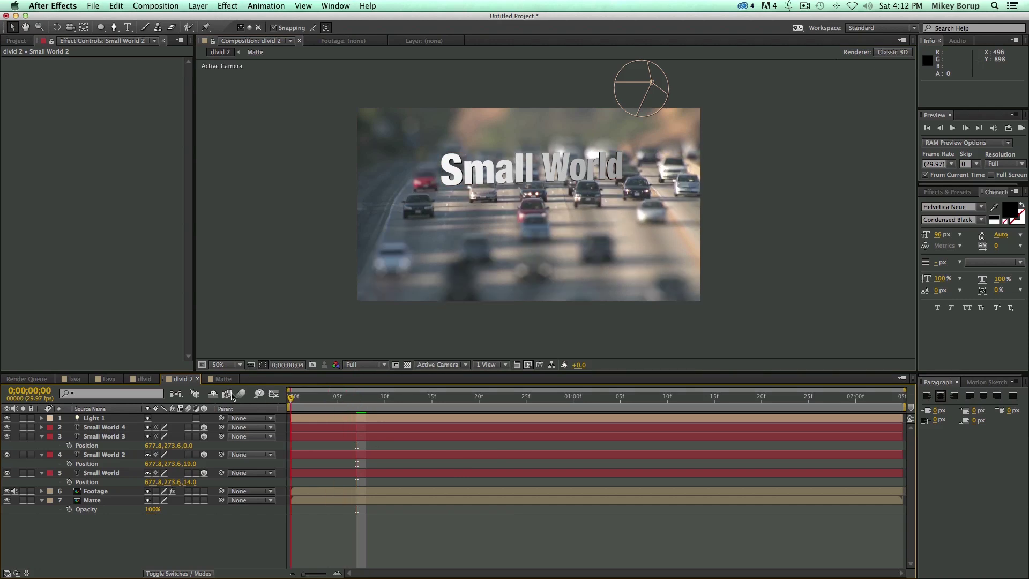
RAM preview dlvid 2 with the viewer magnification set to Fit, then replay from the start.
key("KP_0")
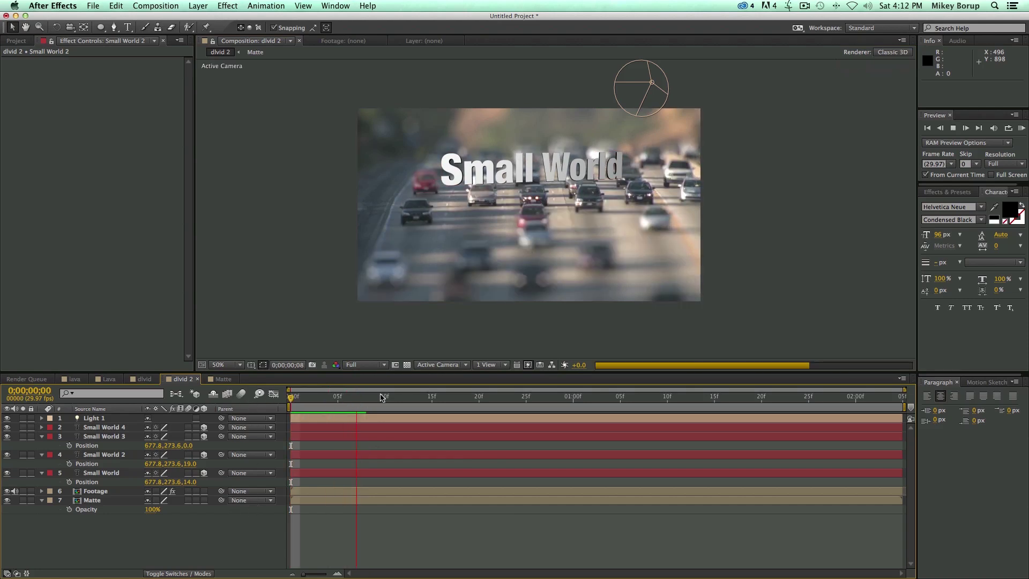
left_click(240, 365)
left_click(230, 384)
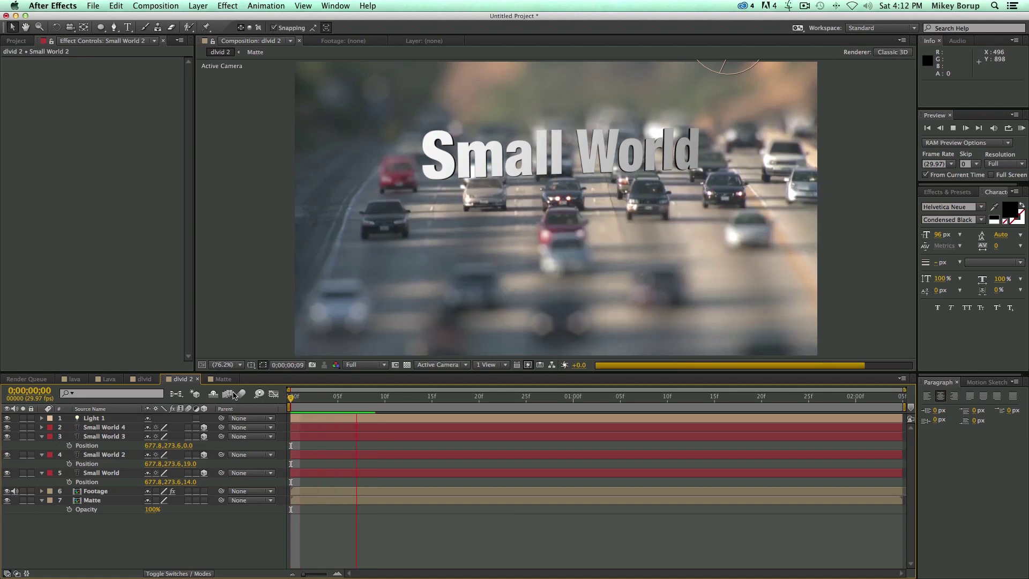
left_click(222, 428)
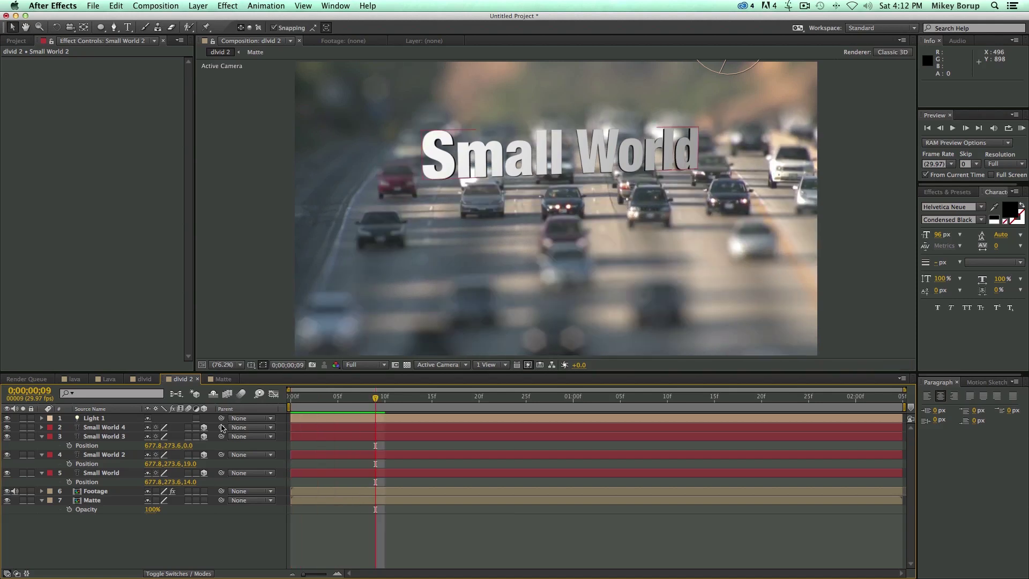
key("KP_0")
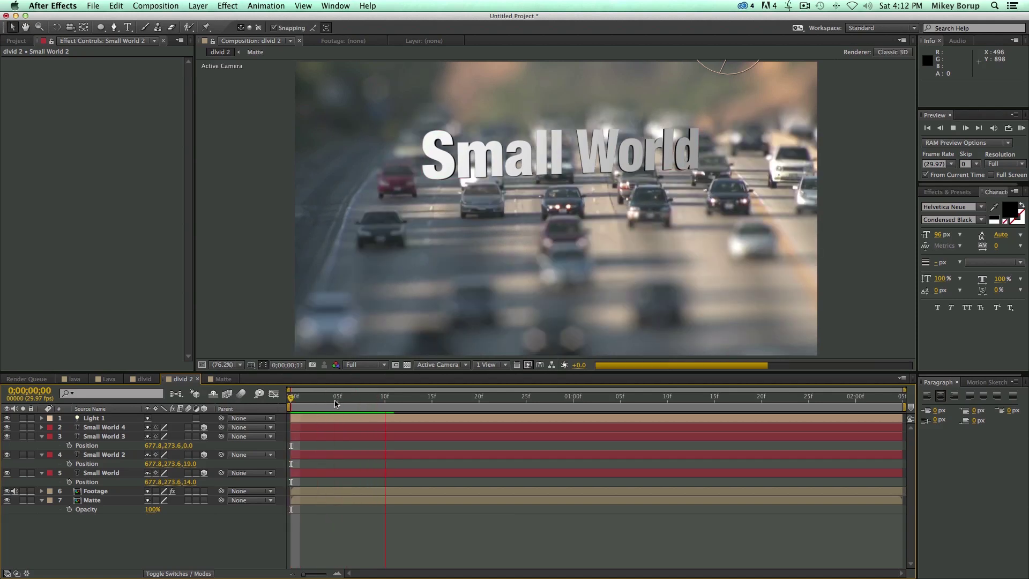